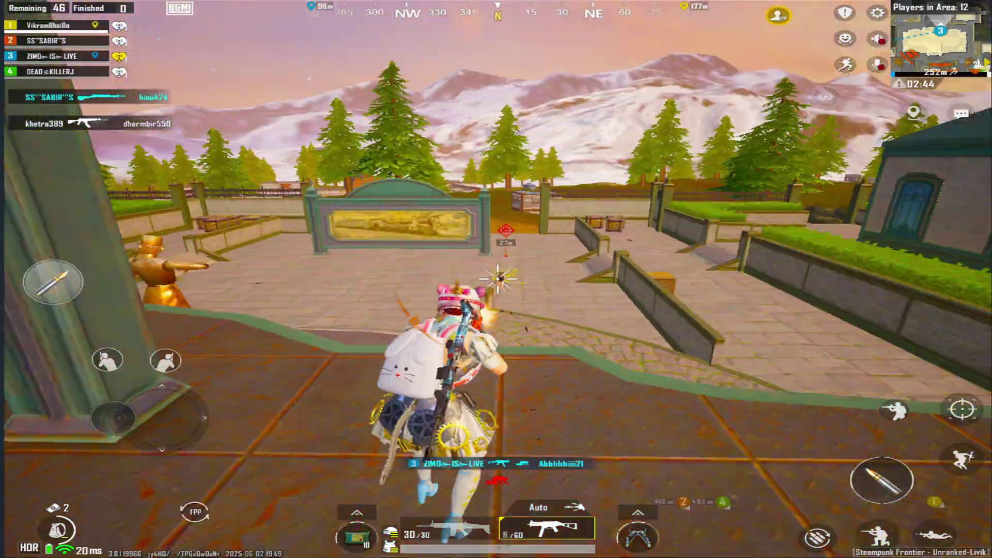
- Aim and fire at the enemy in the plaza from the rusty raised platform, and crouch
{"action": "right_click", "coordinate": [498, 278]}
{"action": "left_click", "coordinate": [498, 279]}
{"action": "right_click", "coordinate": [498, 279]}
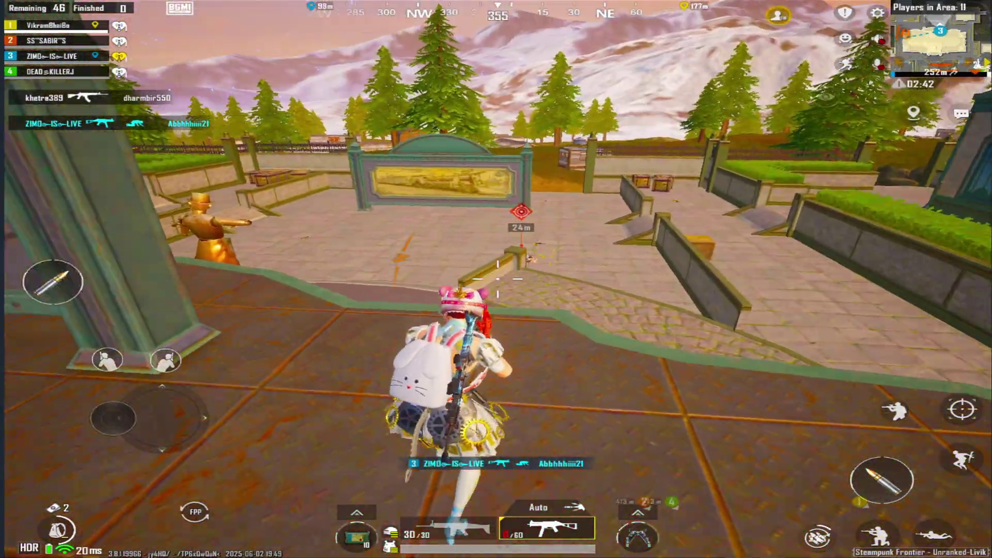
{"action": "key", "text": "c"}
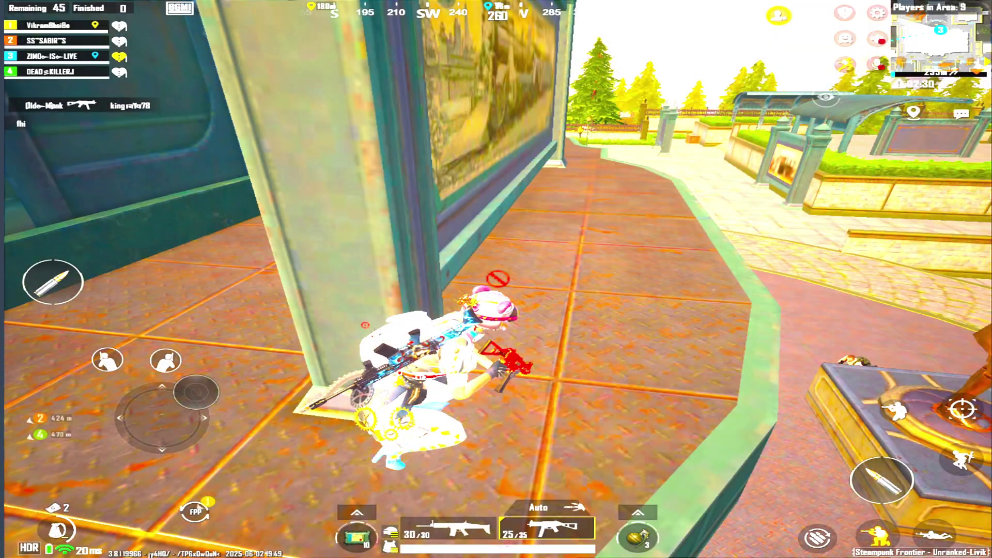
- Peek over the platform edge, aim down the iron sights and shoot the enemy beside the golden violinist statue
{"action": "key", "text": "c"}
{"action": "right_click", "coordinate": [497, 279]}
{"action": "left_click", "coordinate": [498, 279]}
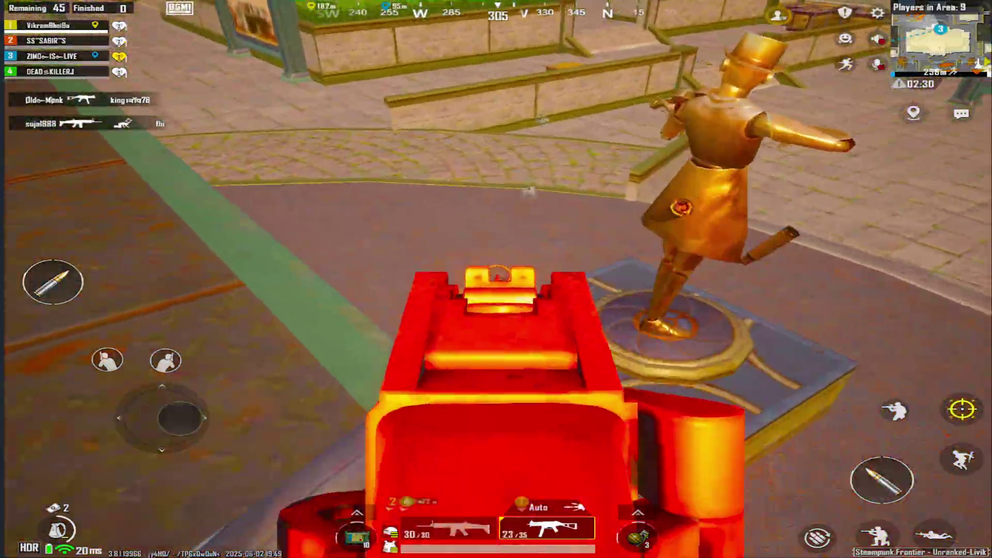
{"action": "right_click", "coordinate": [498, 278]}
{"action": "key", "text": "c"}
{"action": "right_click", "coordinate": [497, 279]}
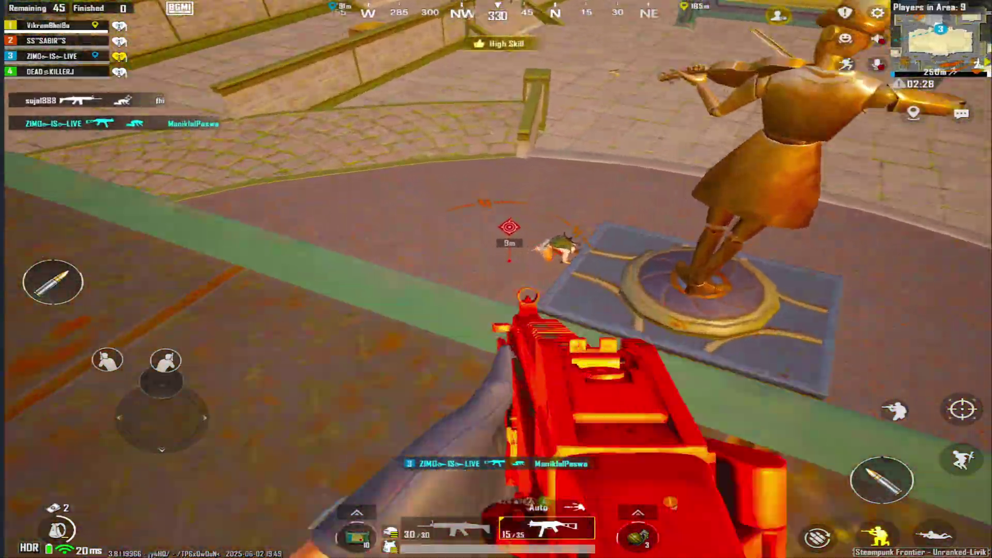
- Strafe along the platform edge, alternating between crouching and standing, while covering the downed enemies in the plaza
{"action": "key", "text": "d"}
{"action": "right_click", "coordinate": [497, 279]}
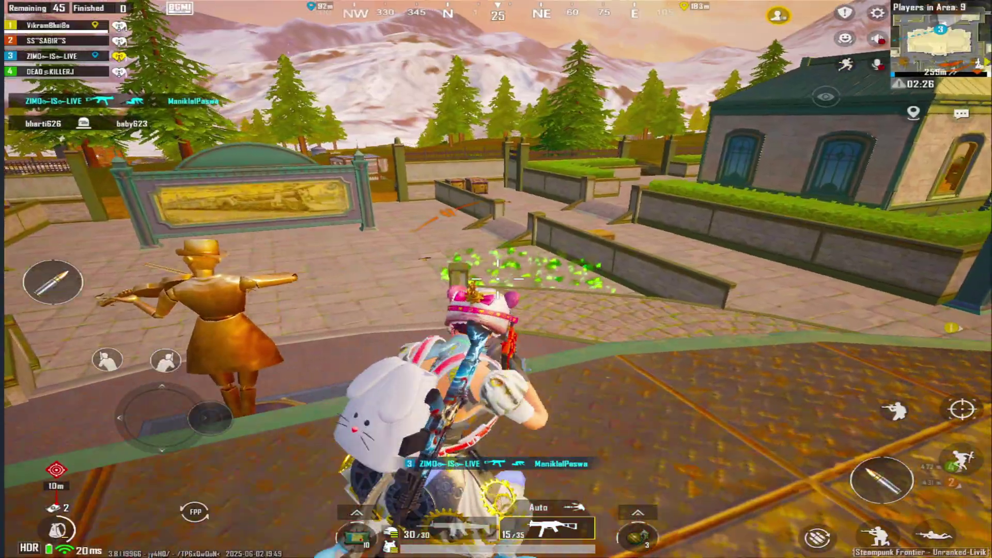
{"action": "key", "text": "c"}
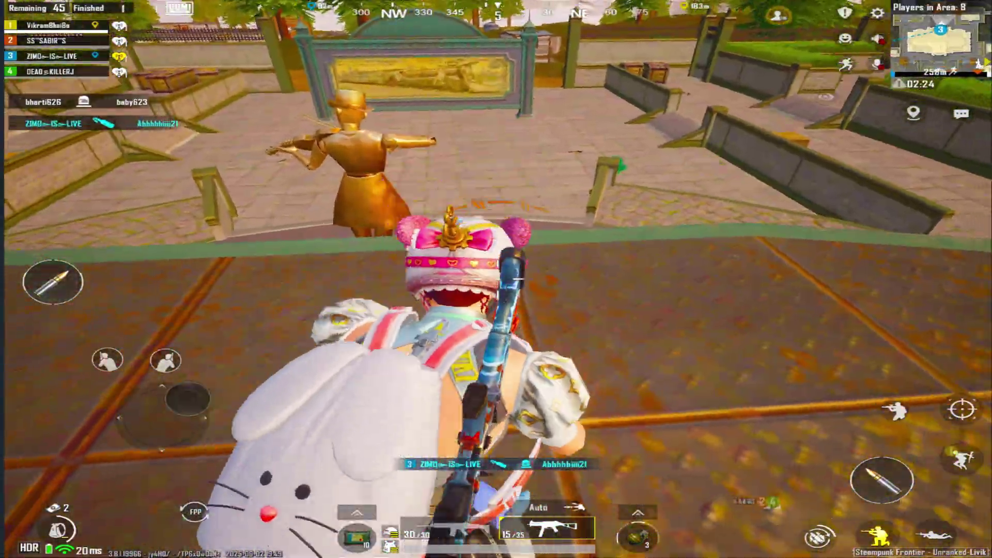
{"action": "key", "text": "d"}
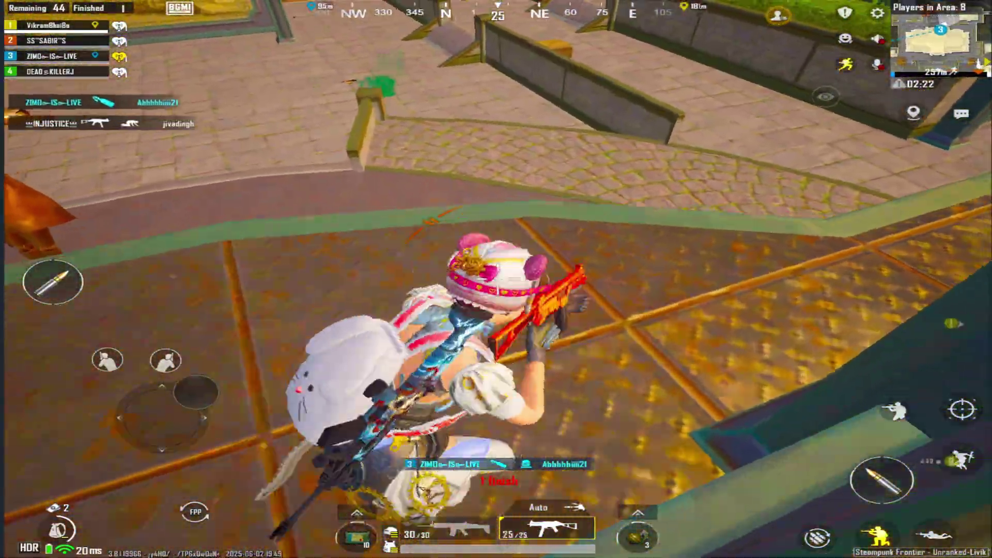
{"action": "key", "text": "c"}
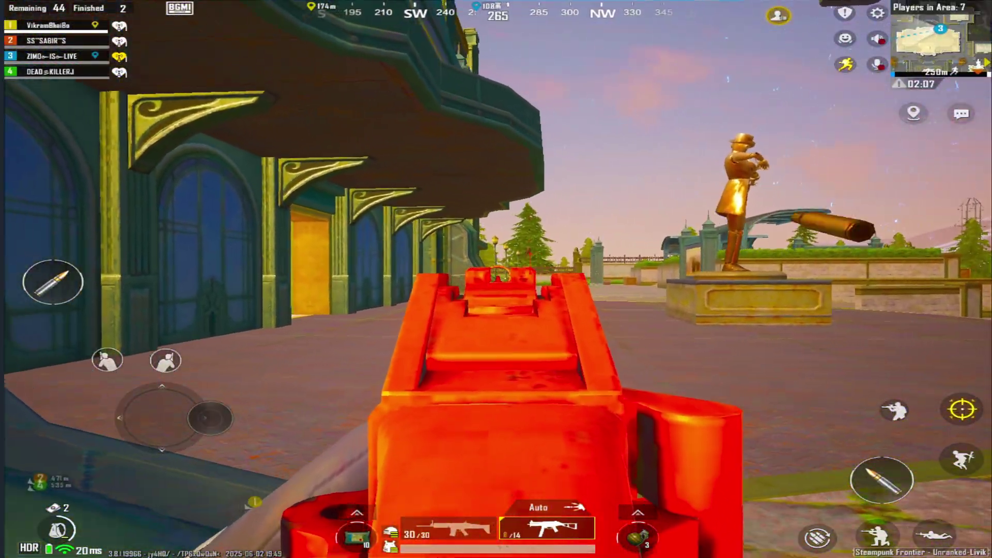
- Switch to the first-slot rifle, move around the green building and select the throwable
{"action": "key", "text": "1"}
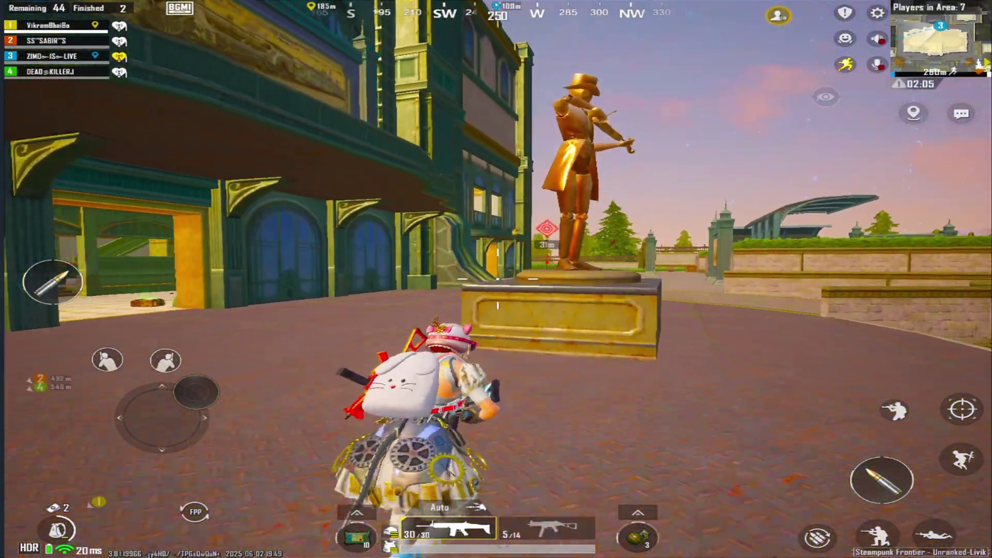
{"action": "key", "text": "a"}
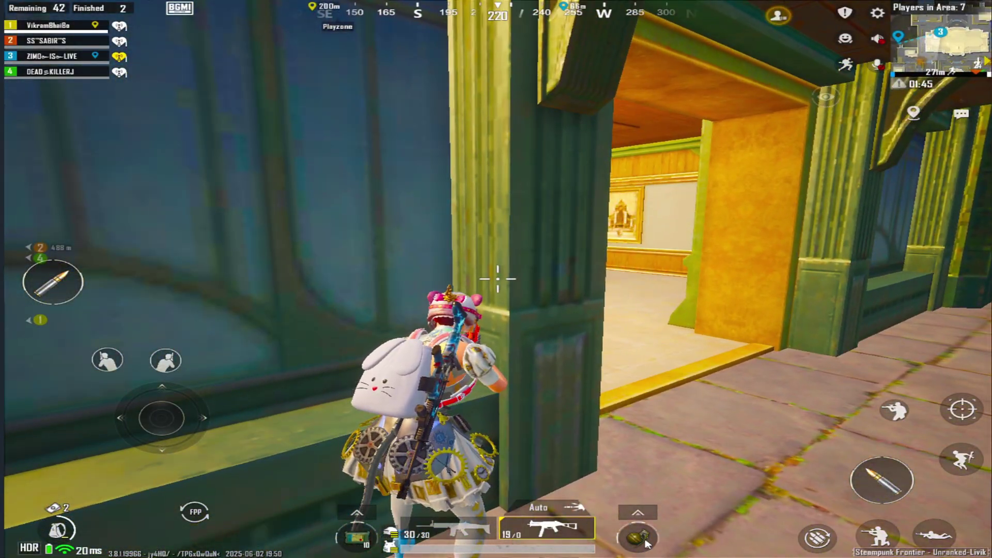
{"action": "left_click", "coordinate": [638, 537]}
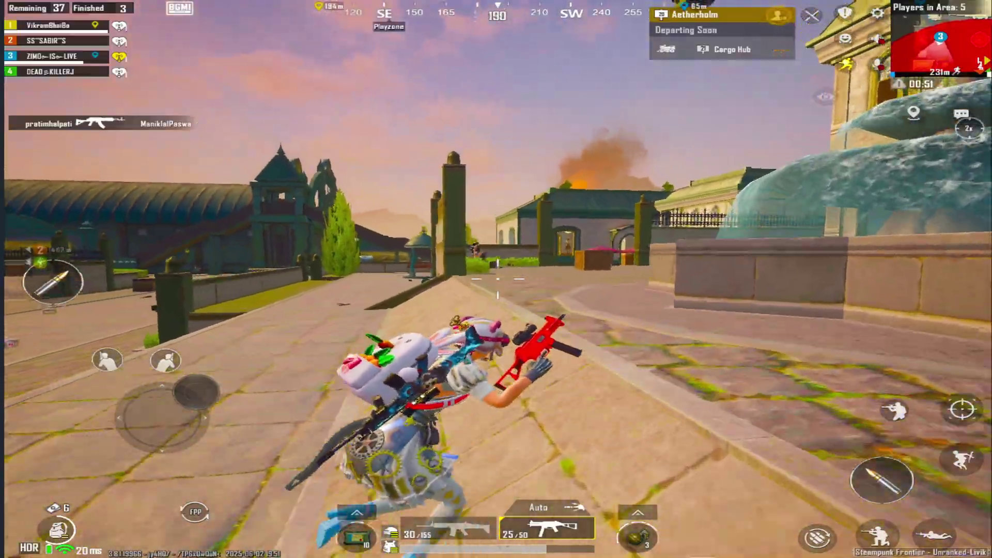
- Aim through the 2x scope, shoot the enemy near the hedge beyond the pillar and leave the scope
{"action": "left_click", "coordinate": [961, 409]}
{"action": "left_click", "coordinate": [881, 480]}
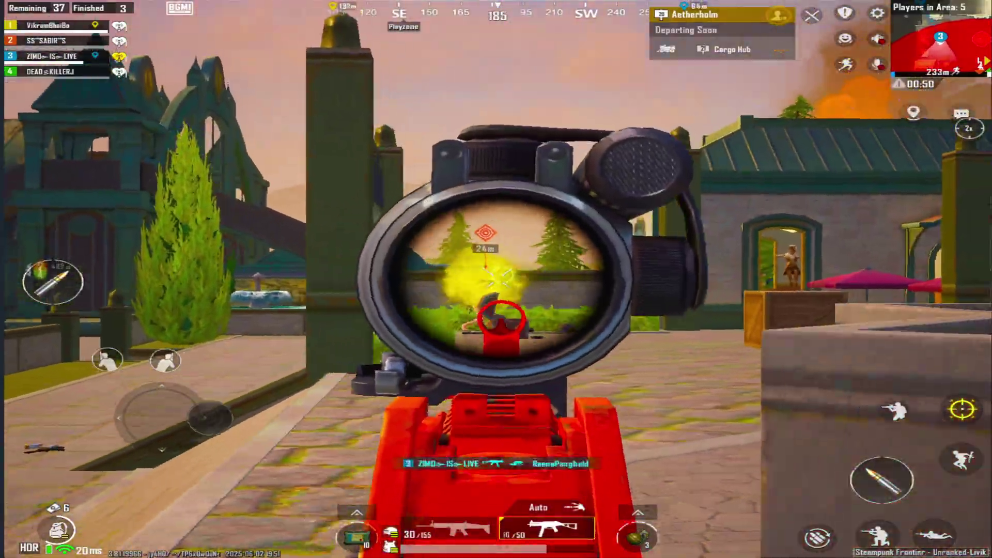
{"action": "left_click", "coordinate": [961, 409]}
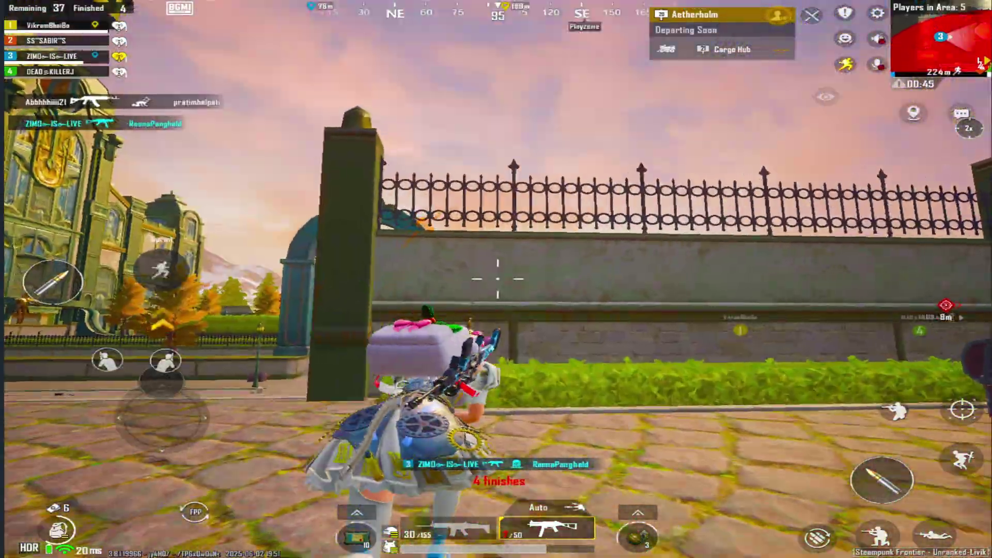
- Switch to the first-slot rifle with the 6x scope and fire at the enemy near the fountain
{"action": "left_click", "coordinate": [447, 528]}
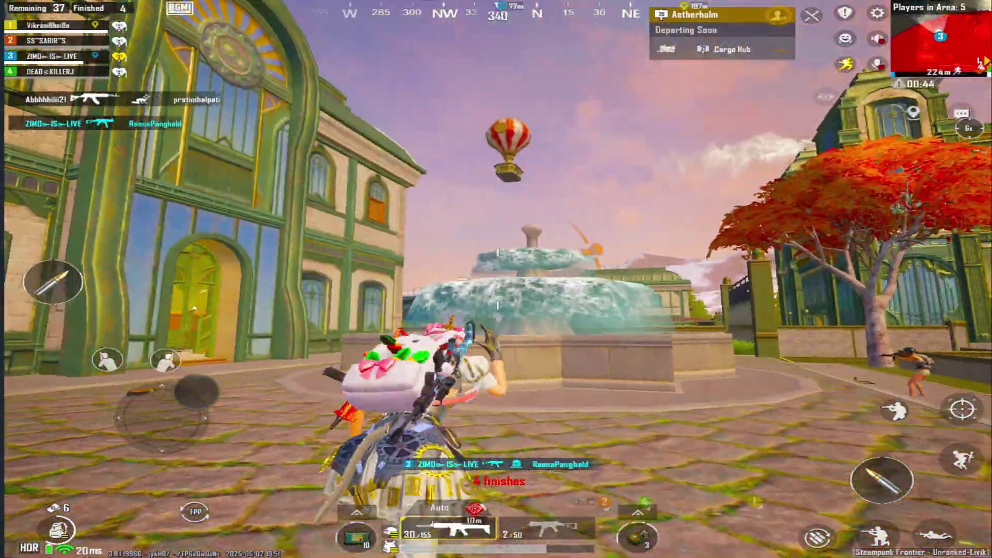
{"action": "left_click", "coordinate": [52, 282]}
{"action": "left_click", "coordinate": [881, 479]}
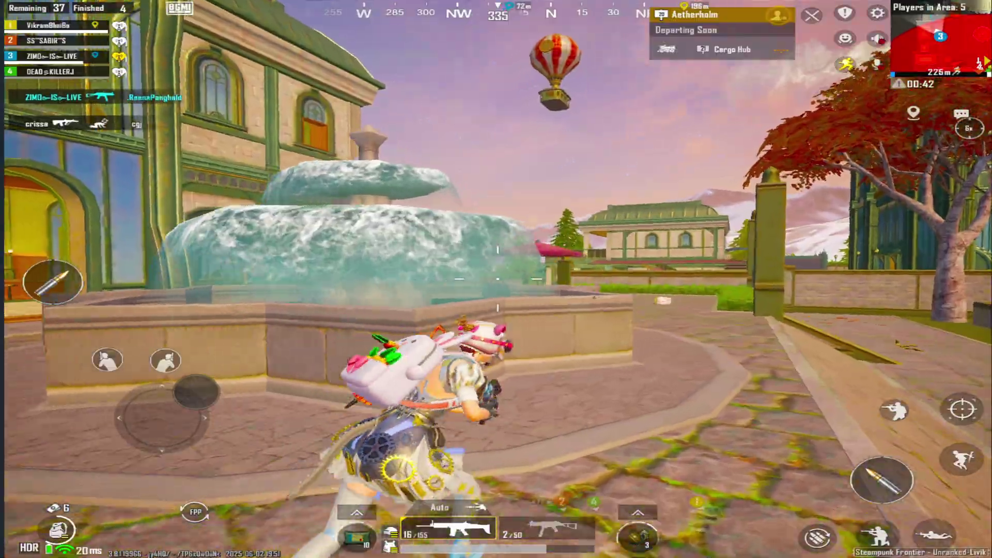
- Take cover crouched behind the fountain wall, then stand and circle around the fountain
{"action": "left_click", "coordinate": [877, 534]}
{"action": "key", "text": "d"}
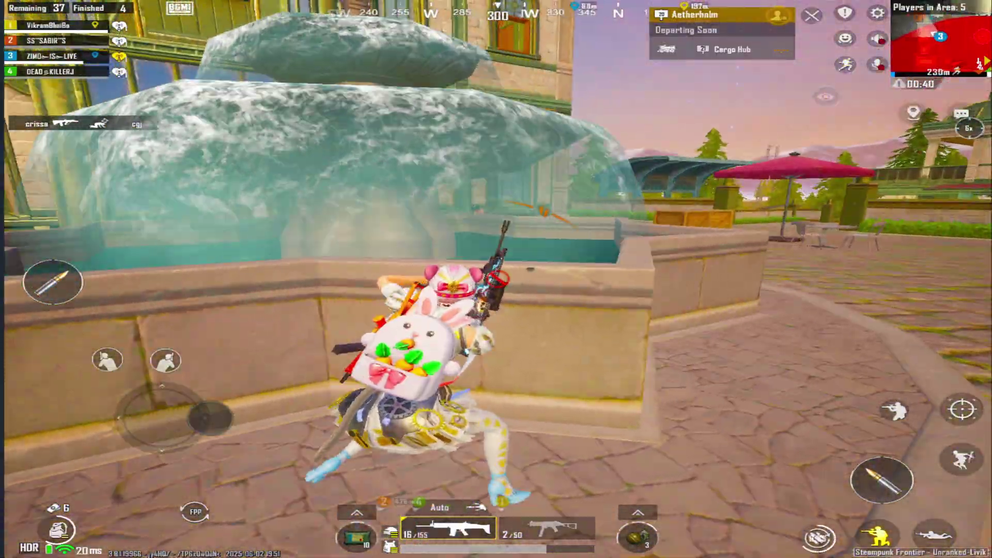
{"action": "left_click", "coordinate": [877, 535]}
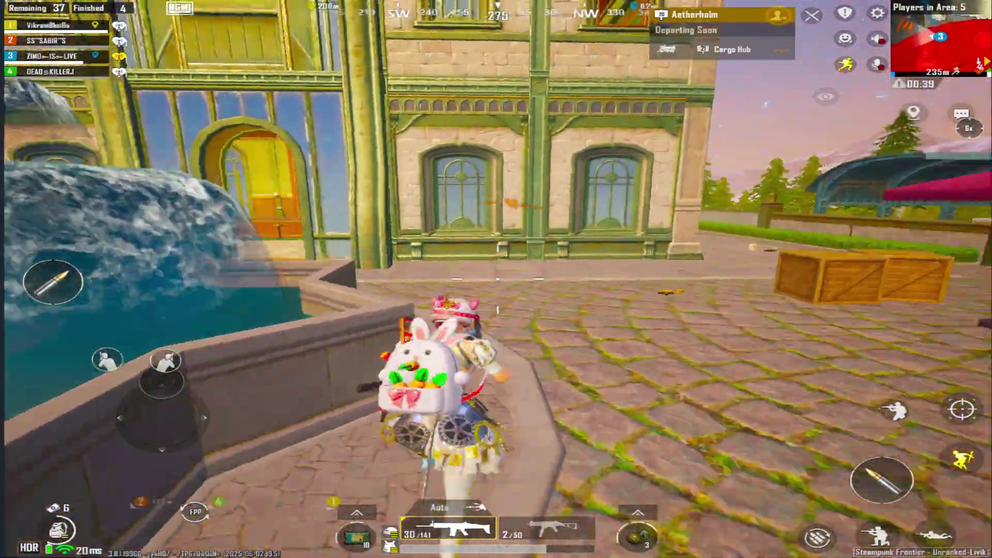
{"action": "key", "text": "a"}
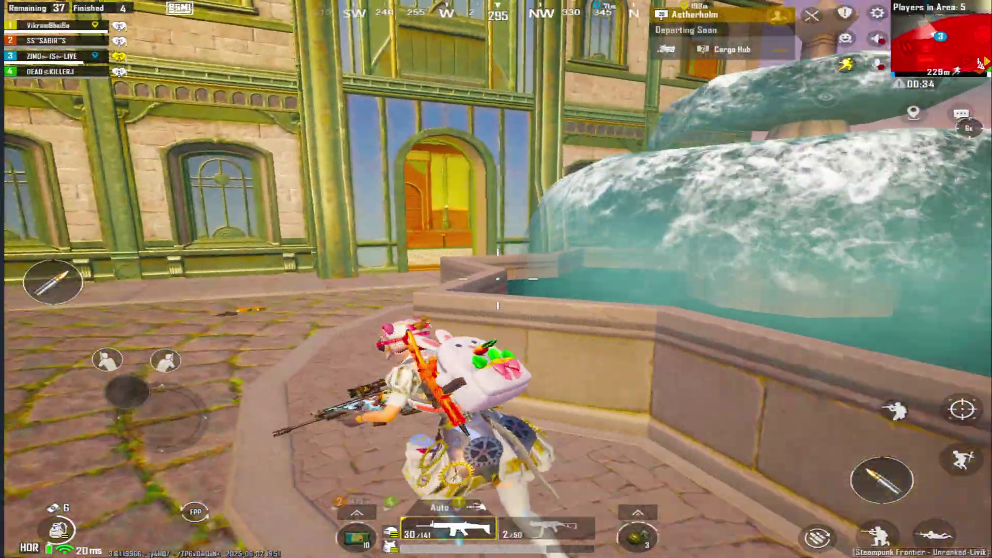
- Fire from the hip at the enemy between the building and the fountain while crouching and strafing
{"action": "left_click", "coordinate": [52, 283]}
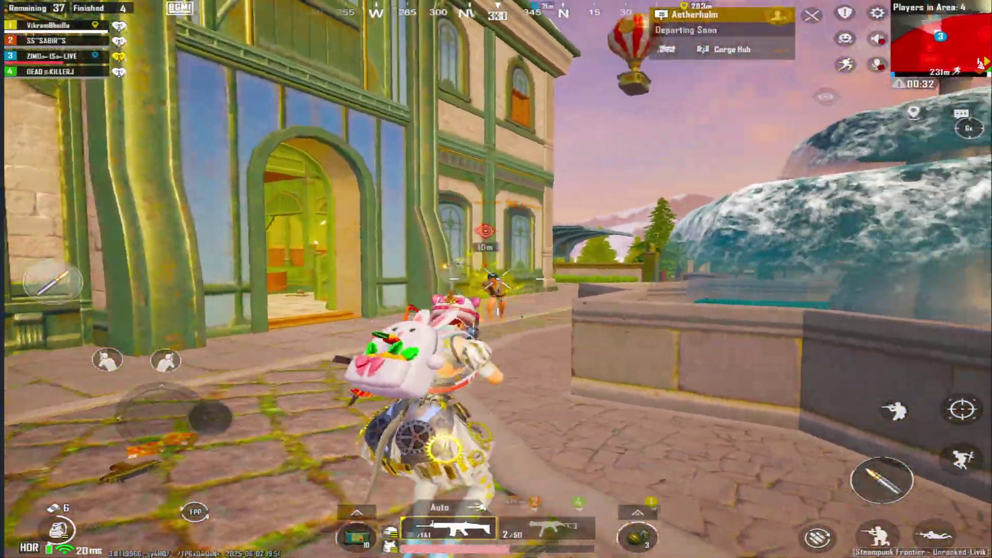
{"action": "left_click", "coordinate": [876, 534]}
{"action": "key", "text": "d"}
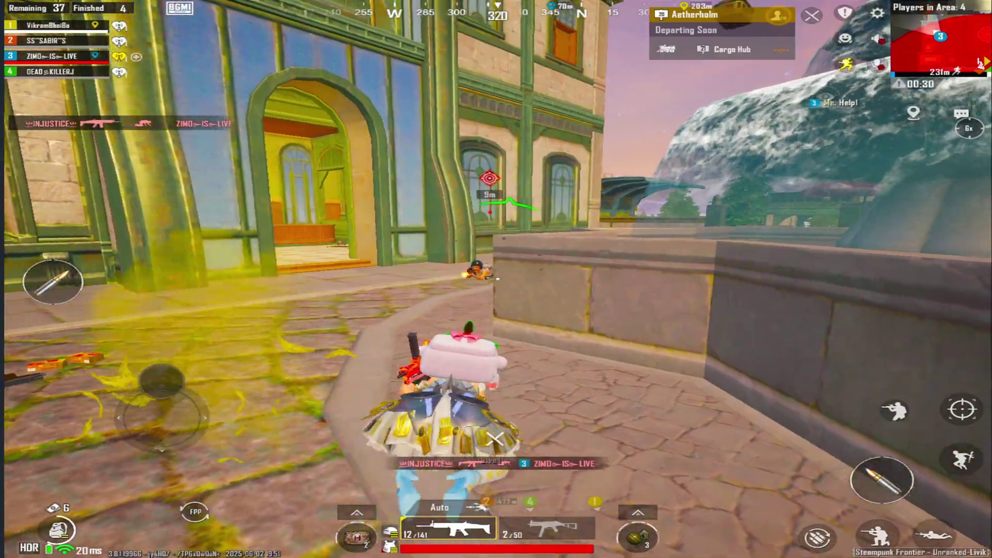
{"action": "left_click", "coordinate": [496, 439]}
{"action": "left_click", "coordinate": [568, 368]}
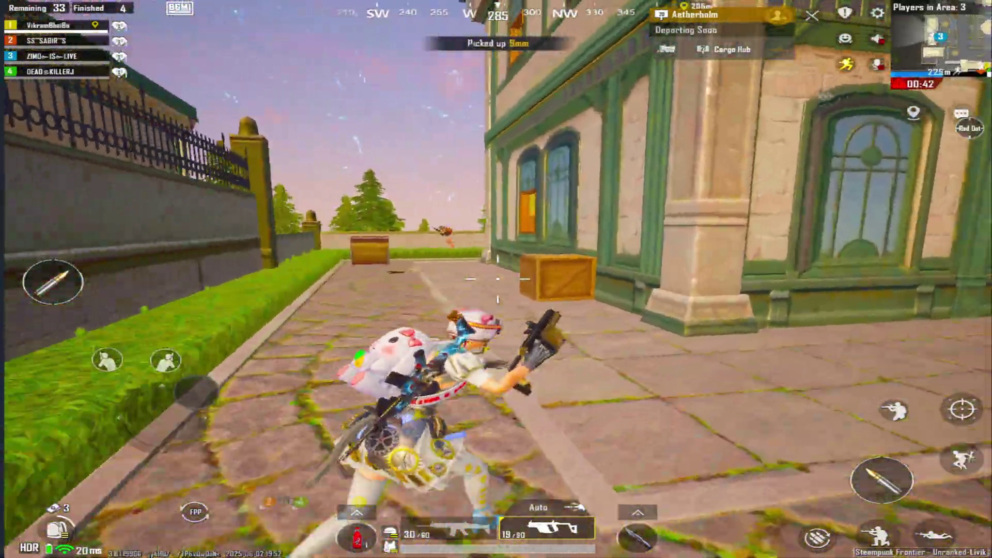
- Aim with the red dot, shoot the enemy down the path beside the building and swap between both guns
{"action": "left_click", "coordinate": [962, 409]}
{"action": "left_click", "coordinate": [881, 481]}
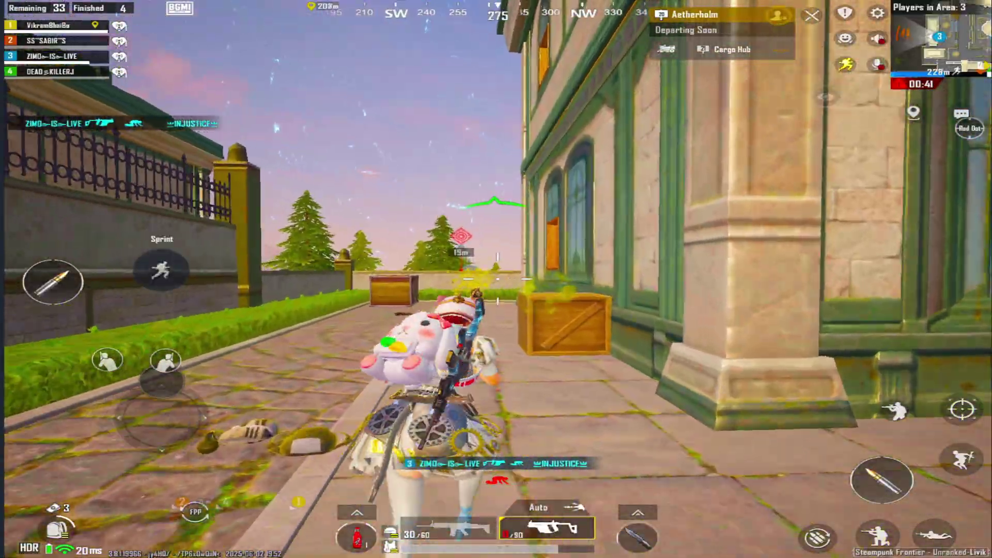
{"action": "left_click", "coordinate": [447, 528]}
{"action": "left_click", "coordinate": [547, 527]}
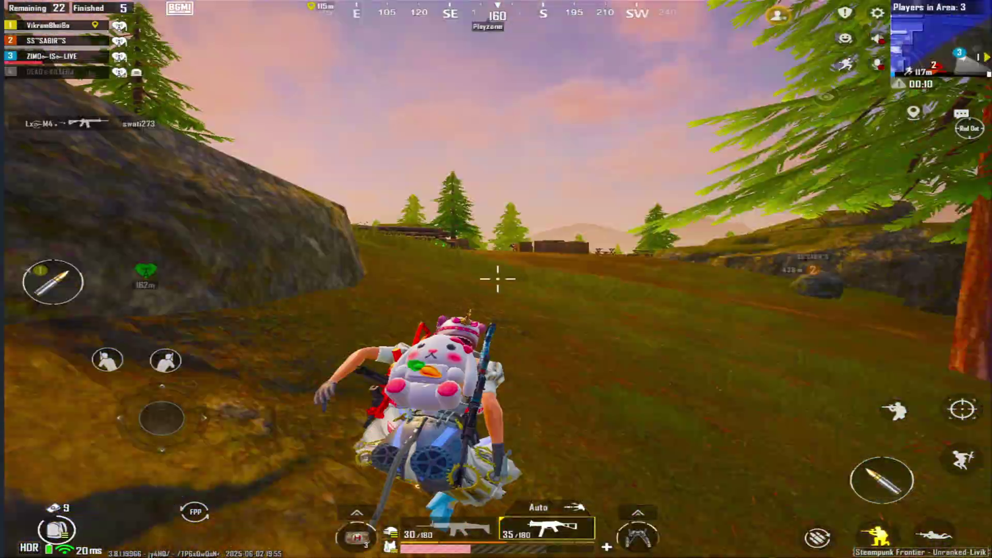
- Stand up beside the boulder, shoot the enemy near the crates through the red dot and sprint forward
{"action": "left_click", "coordinate": [962, 409]}
{"action": "left_click", "coordinate": [875, 536]}
{"action": "left_click", "coordinate": [53, 282]}
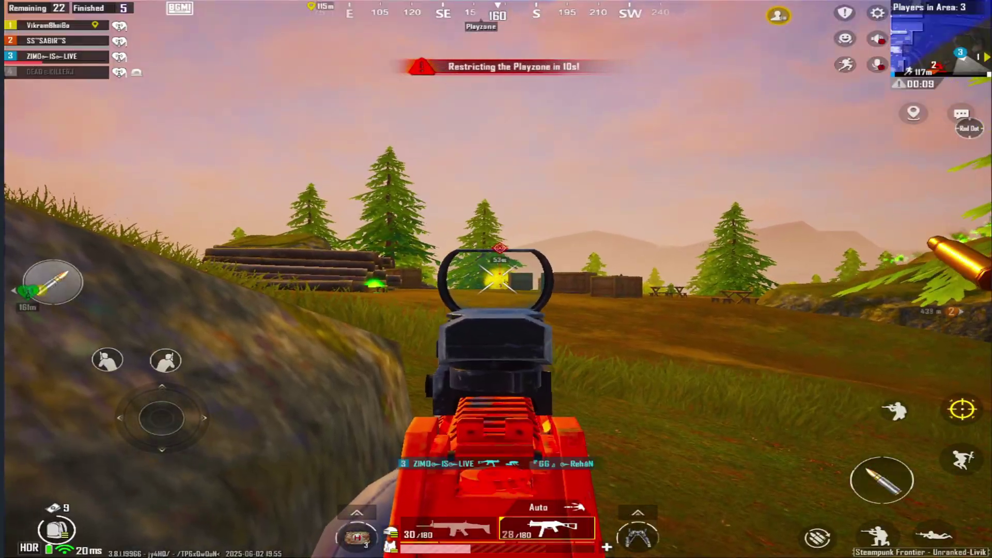
{"action": "left_click", "coordinate": [962, 409]}
{"action": "left_click_drag", "start_coordinate": [162, 418], "coordinate": [161, 270]}
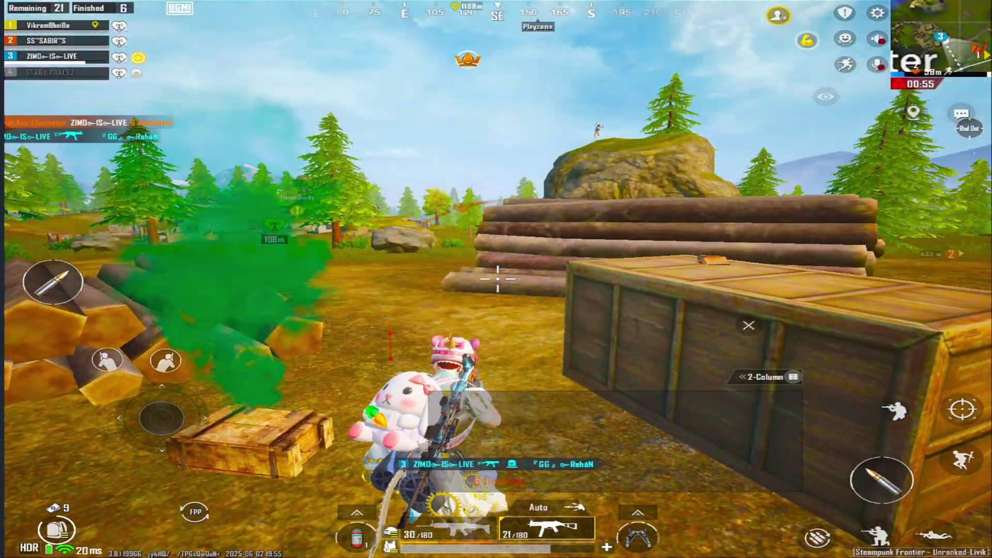
- Pick up loot from the crate near the log pile and switch to the first-slot rifle
{"action": "left_click", "coordinate": [491, 424]}
{"action": "left_click", "coordinate": [490, 424]}
{"action": "left_click", "coordinate": [449, 529]}
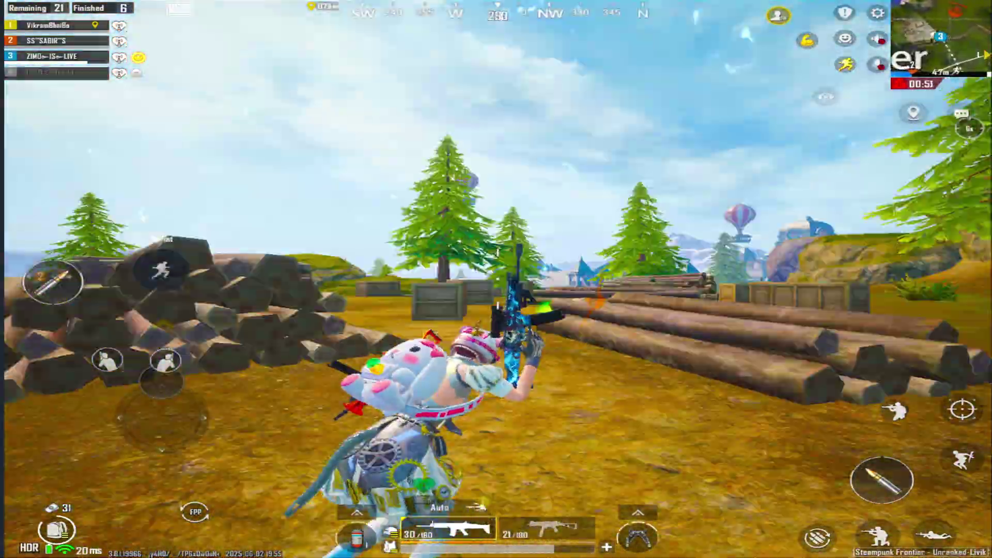
- Switch back to the red-dot gun and reposition near the log pile with a jump, a crouch and a sidestep
{"action": "left_click", "coordinate": [547, 528]}
{"action": "left_click", "coordinate": [962, 459]}
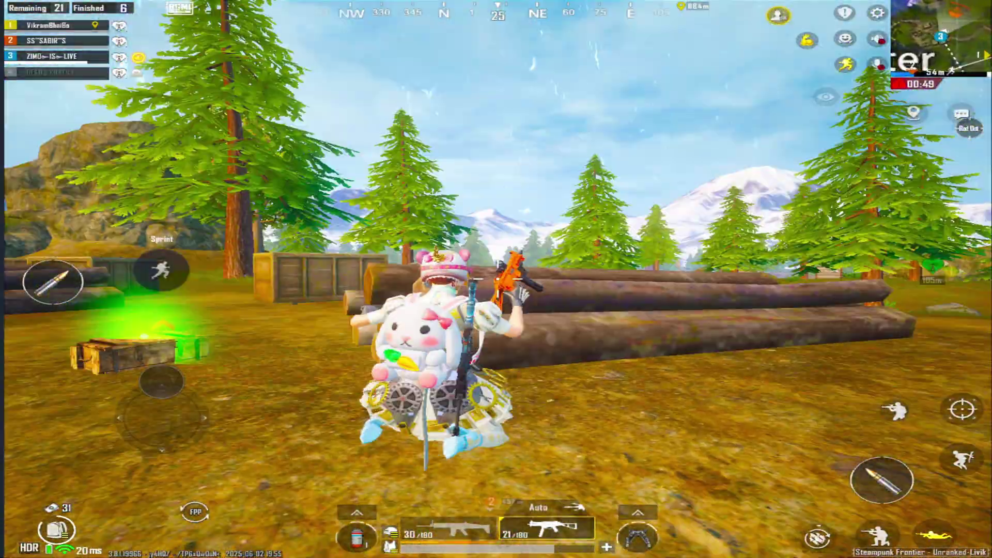
{"action": "left_click", "coordinate": [878, 537]}
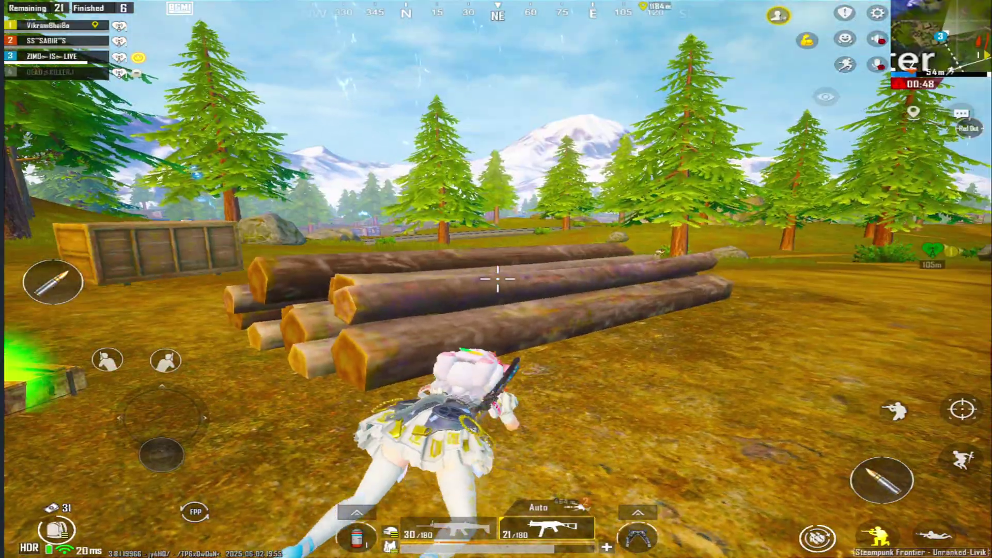
{"action": "left_click_drag", "start_coordinate": [162, 454], "coordinate": [113, 418]}
{"action": "left_click", "coordinate": [878, 536]}
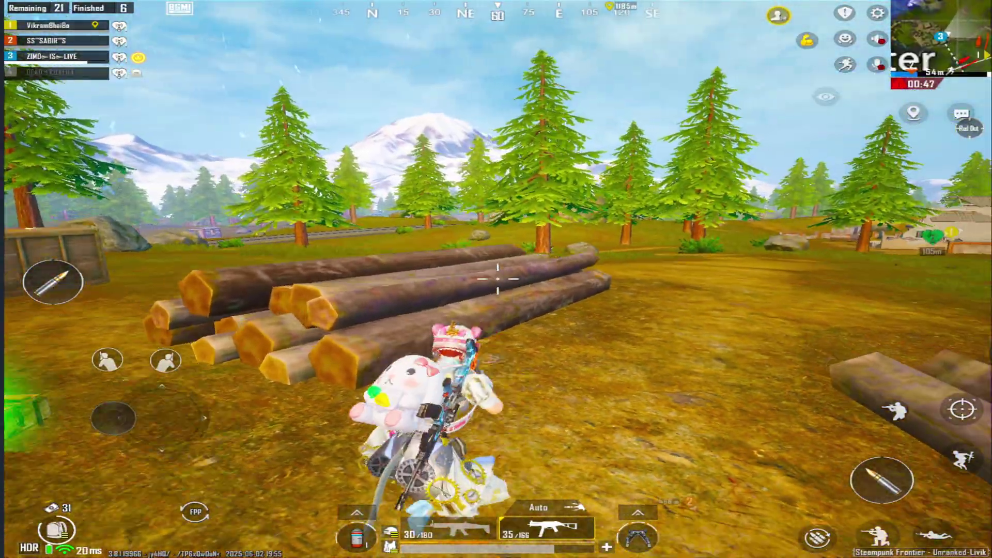
- Aim with the red dot, shoot the enemy by the trees past the logs, leave the sight and change stance
{"action": "left_click", "coordinate": [962, 409]}
{"action": "left_click", "coordinate": [53, 282]}
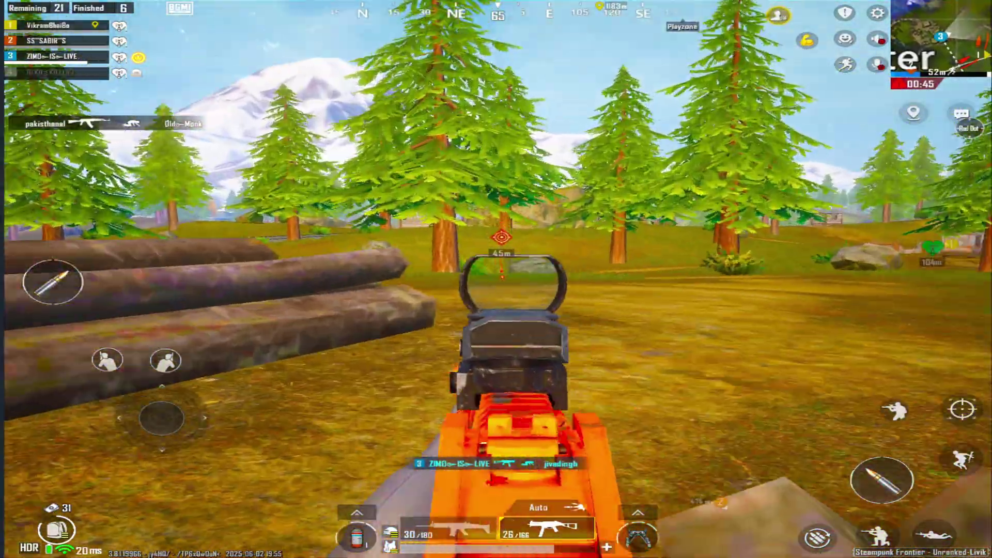
{"action": "left_click", "coordinate": [53, 282]}
{"action": "left_click", "coordinate": [962, 409]}
{"action": "left_click", "coordinate": [878, 537]}
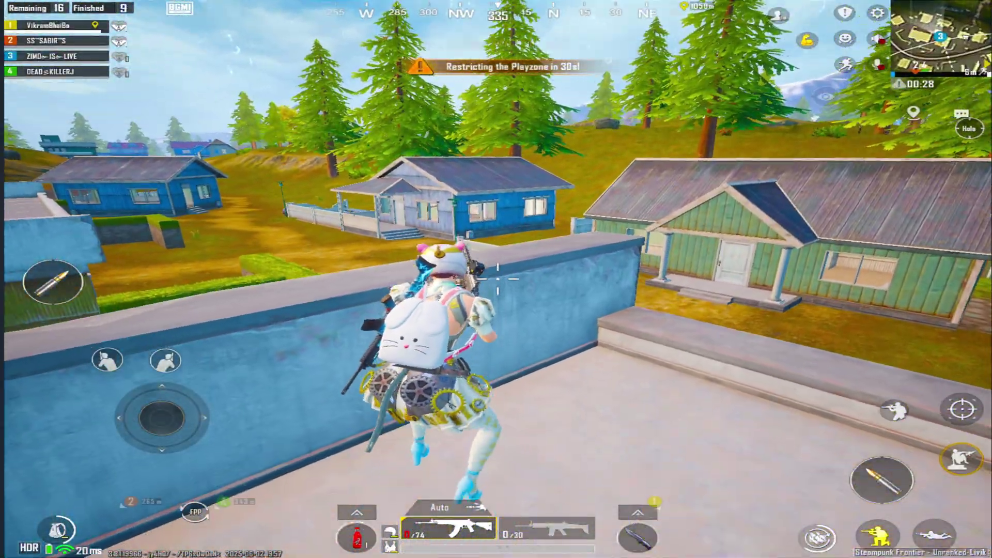
- Stand up on the blue-walled rooftop, aim down the sight and fire toward the houses
{"action": "left_click", "coordinate": [878, 536]}
{"action": "left_click", "coordinate": [962, 409]}
{"action": "left_click", "coordinate": [53, 282]}
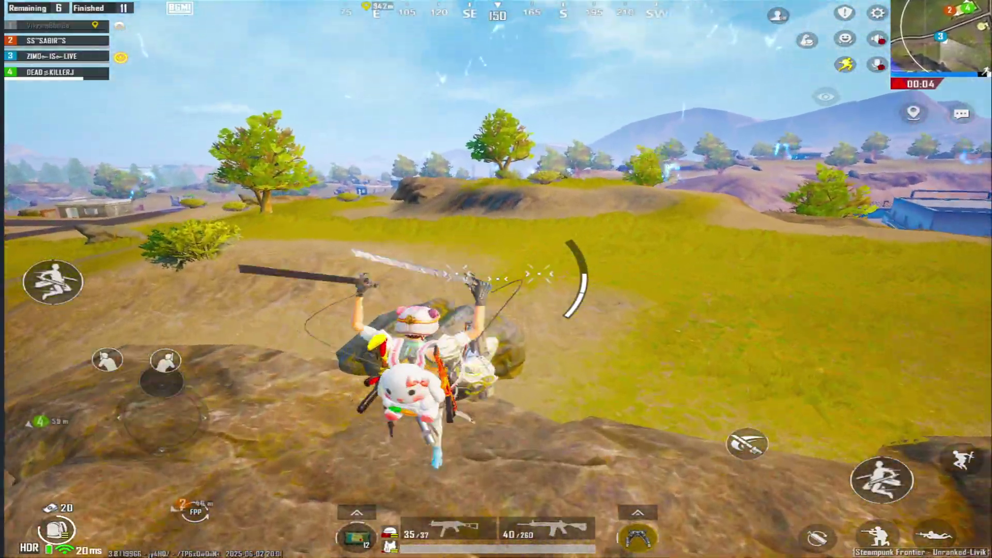
- Swap the blades for the first-slot gun on the hillside, aim through the holographic sight and shoot the enemy while strafing
{"action": "left_click_drag", "start_coordinate": [196, 392], "coordinate": [127, 392]}
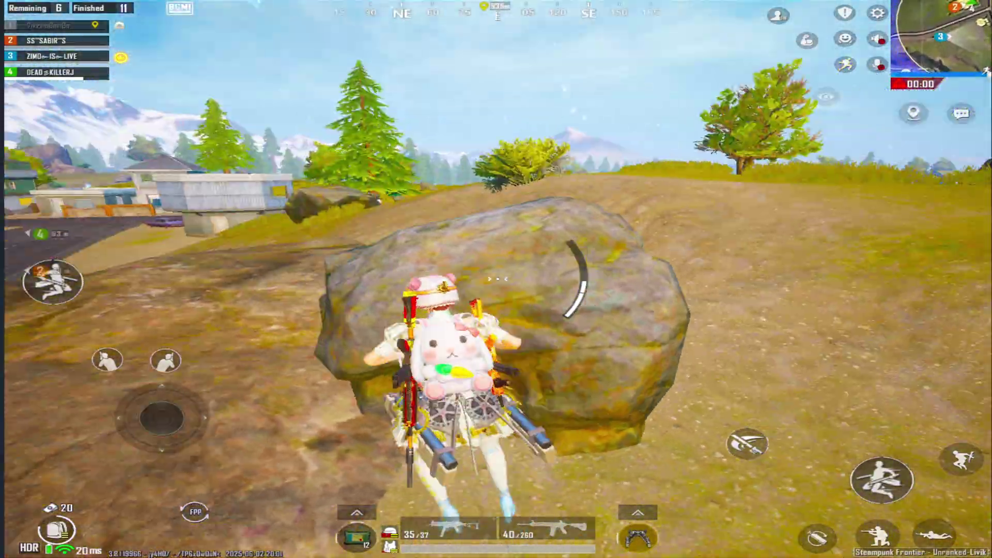
{"action": "left_click", "coordinate": [448, 528]}
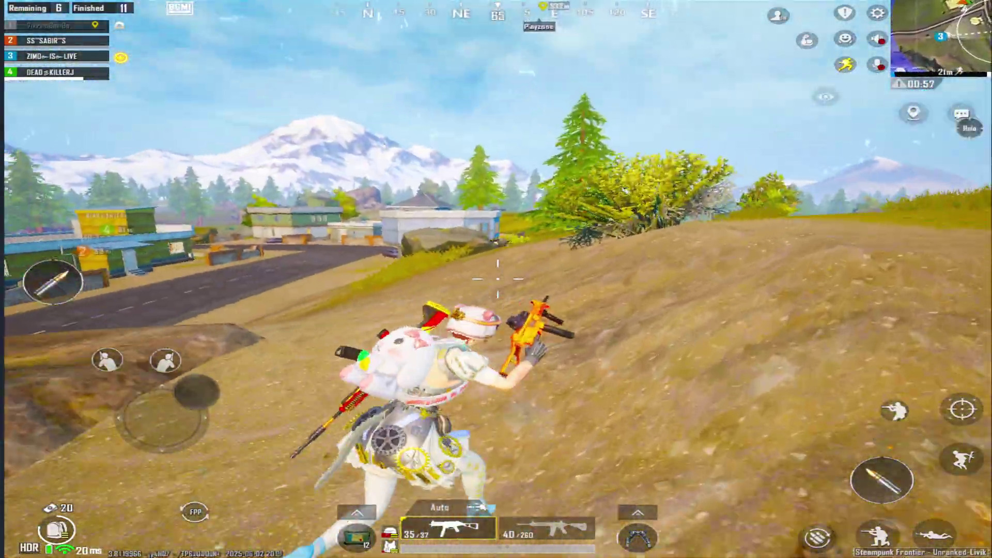
{"action": "left_click", "coordinate": [961, 409]}
{"action": "left_click", "coordinate": [882, 480]}
{"action": "left_click", "coordinate": [961, 409]}
{"action": "mouse_move", "coordinate": [161, 418]}
{"action": "left_mouse_down"}
{"action": "mouse_move", "coordinate": [127, 392]}
{"action": "mouse_move", "coordinate": [143, 418]}
{"action": "left_mouse_up"}
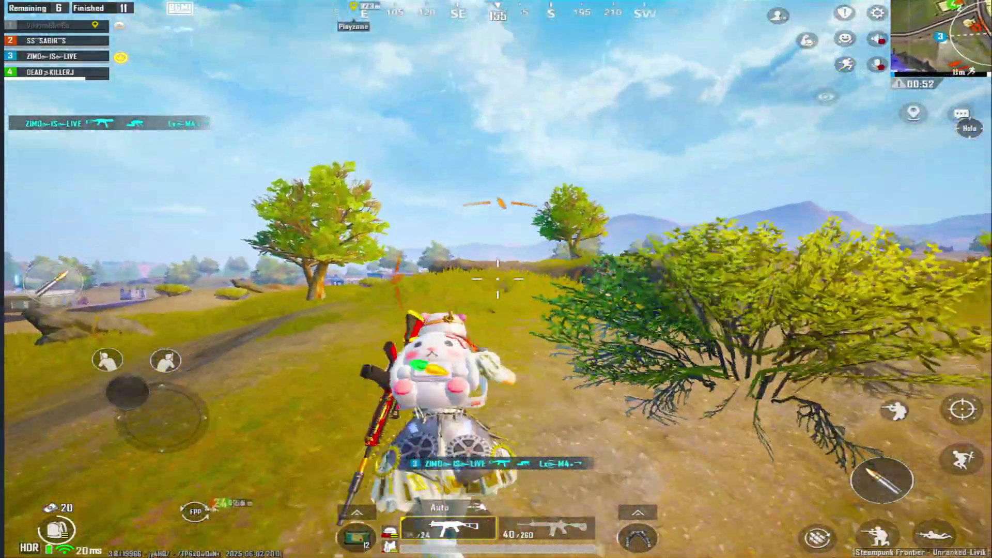
- Fire across the grassy hillside and run forward past the pine tree
{"action": "left_click", "coordinate": [53, 282]}
{"action": "left_click_drag", "start_coordinate": [162, 417], "coordinate": [161, 382]}
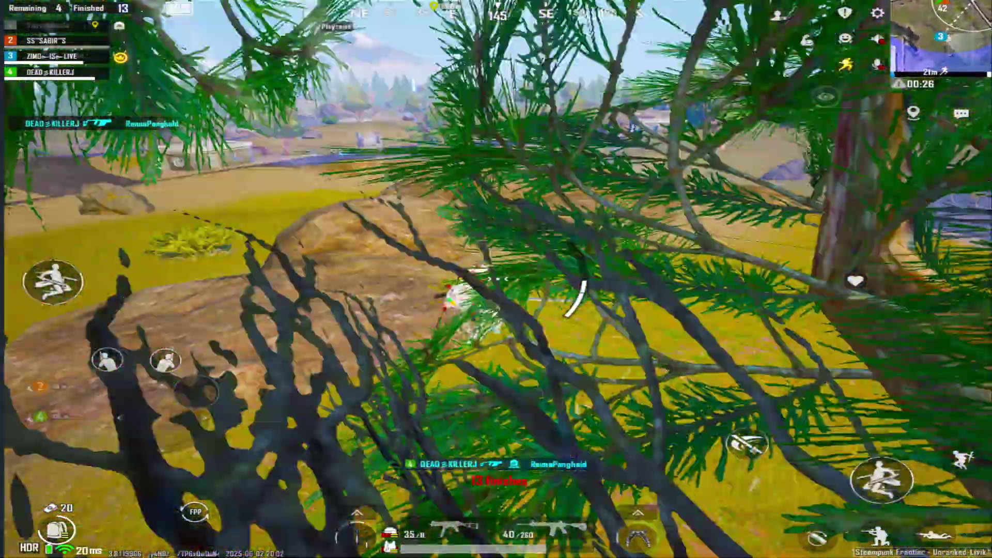
{"action": "left_click_drag", "start_coordinate": [196, 392], "coordinate": [160, 378]}
{"action": "mouse_move", "coordinate": [162, 418]}
{"action": "left_mouse_down"}
{"action": "mouse_move", "coordinate": [127, 392]}
{"action": "mouse_move", "coordinate": [162, 417]}
{"action": "mouse_move", "coordinate": [196, 391]}
{"action": "mouse_move", "coordinate": [161, 380]}
{"action": "mouse_move", "coordinate": [197, 392]}
{"action": "mouse_move", "coordinate": [161, 417]}
{"action": "left_mouse_up"}
- Switch between the first-slot and second-slot guns, lean out to the side, aim down the sight and fire
{"action": "left_click", "coordinate": [448, 528]}
{"action": "left_click", "coordinate": [547, 528]}
{"action": "left_click", "coordinate": [165, 360]}
{"action": "left_click", "coordinate": [961, 409]}
{"action": "left_click", "coordinate": [52, 282]}
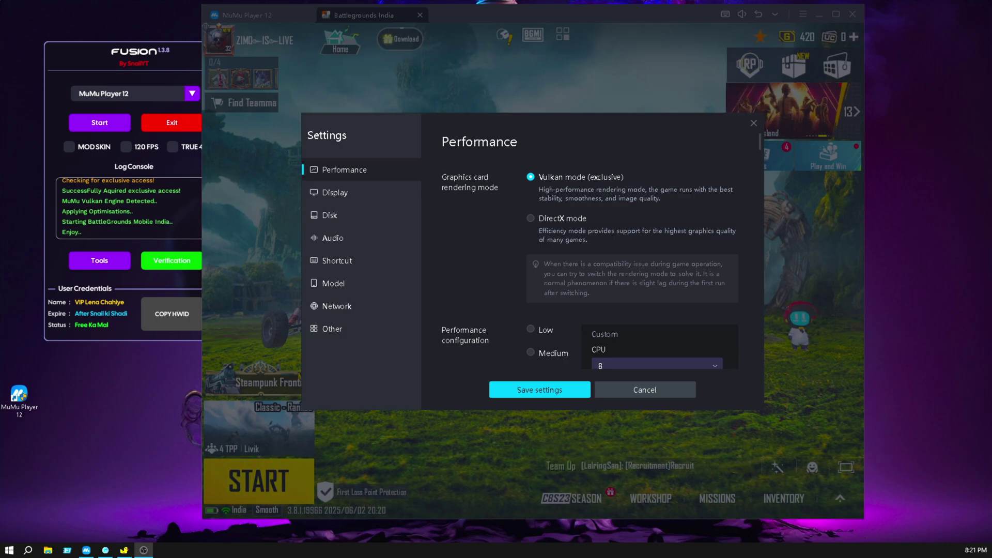
- In MuMu Player 12, close the settings, shift the emulator window slightly and reopen its settings
{"action": "left_click", "coordinate": [753, 123]}
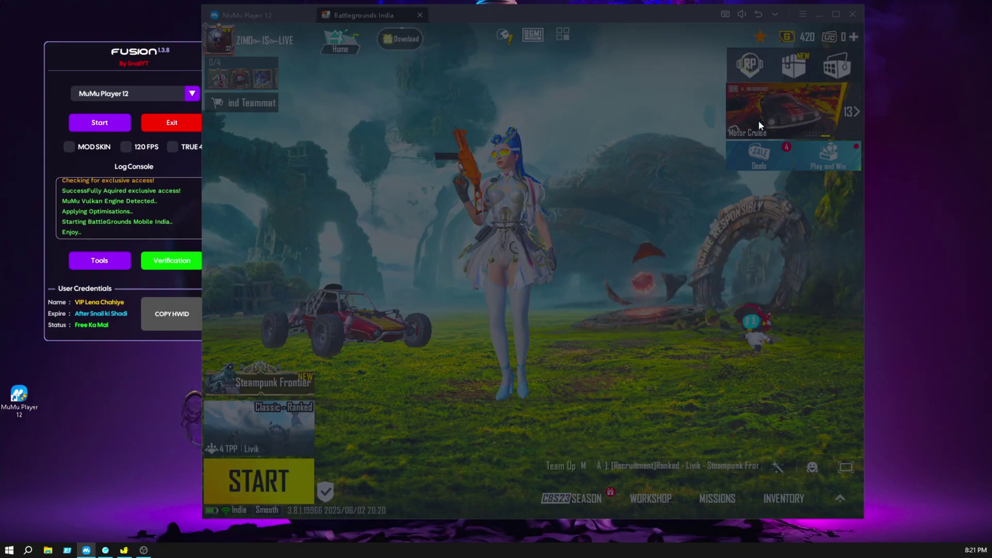
{"action": "left_click_drag", "start_coordinate": [654, 13], "coordinate": [646, 14]}
{"action": "left_click", "coordinate": [794, 14]}
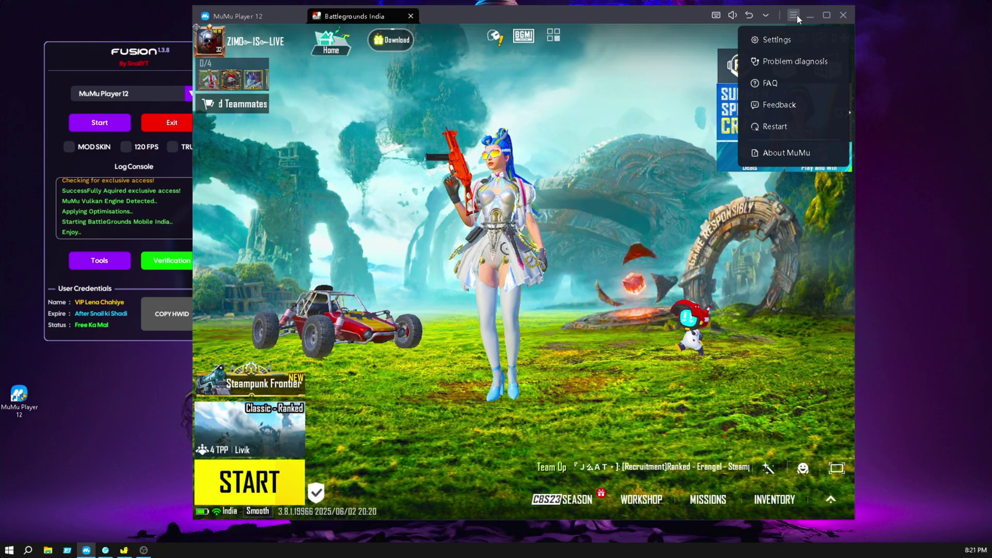
{"action": "left_click", "coordinate": [767, 38]}
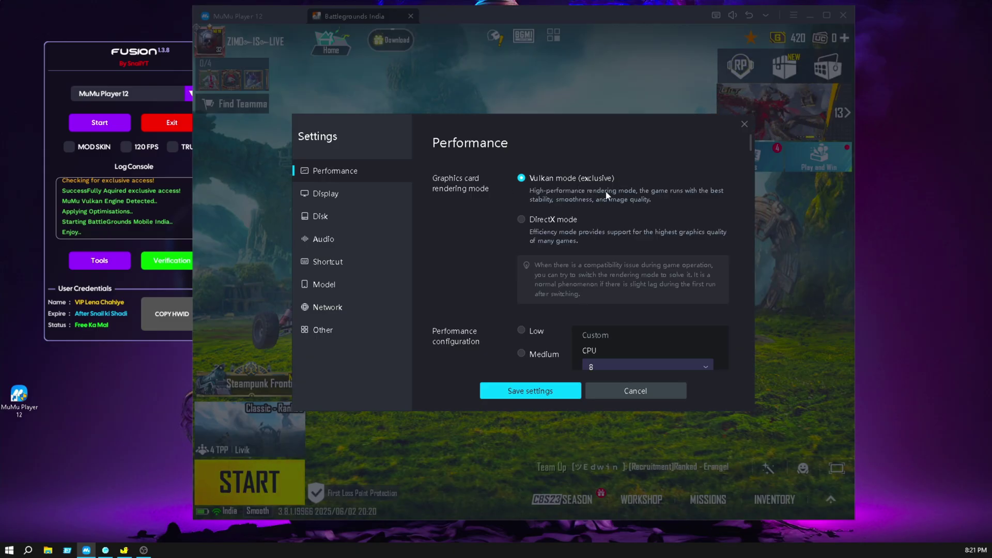
- Choose 8 for the CPU in the custom performance configuration
{"action": "scroll", "coordinate": [604, 194], "scroll_direction": "down", "scroll_amount": 2}
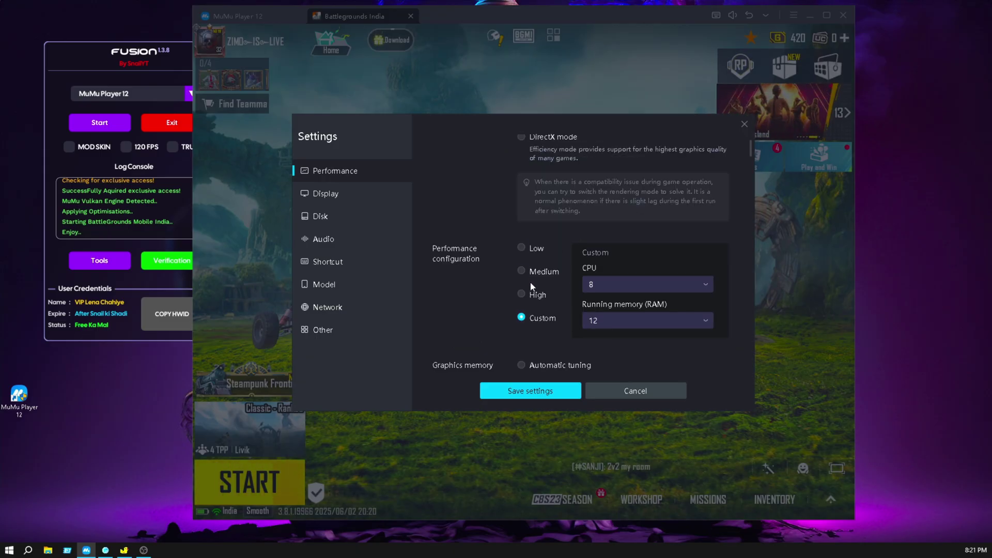
{"action": "left_click", "coordinate": [634, 289]}
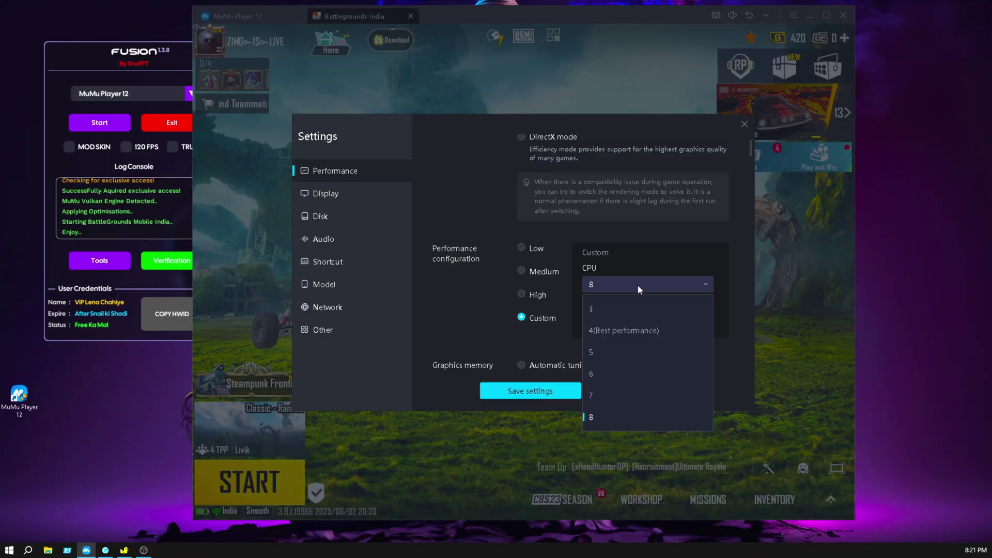
{"action": "left_click", "coordinate": [612, 414]}
{"action": "left_click", "coordinate": [646, 321]}
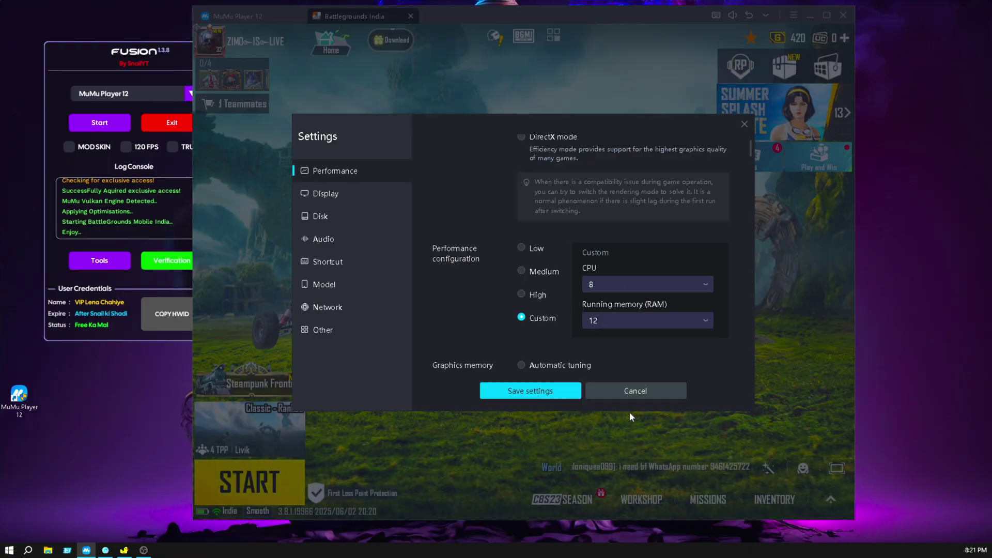
- Set the custom display resolution to a width of 1280 and a height of 720
{"action": "scroll", "coordinate": [673, 346], "scroll_direction": "down", "scroll_amount": 4}
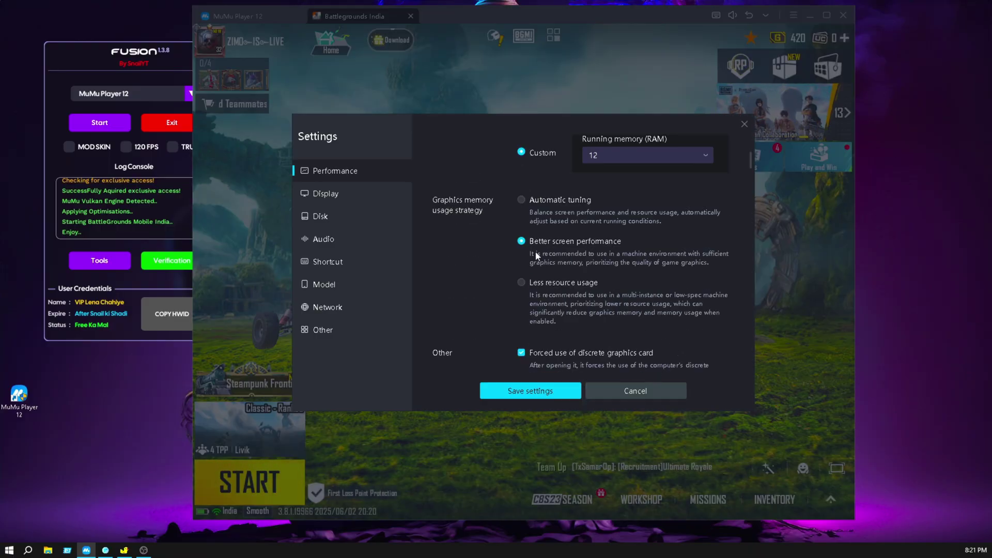
{"action": "scroll", "coordinate": [707, 321], "scroll_direction": "down", "scroll_amount": 2}
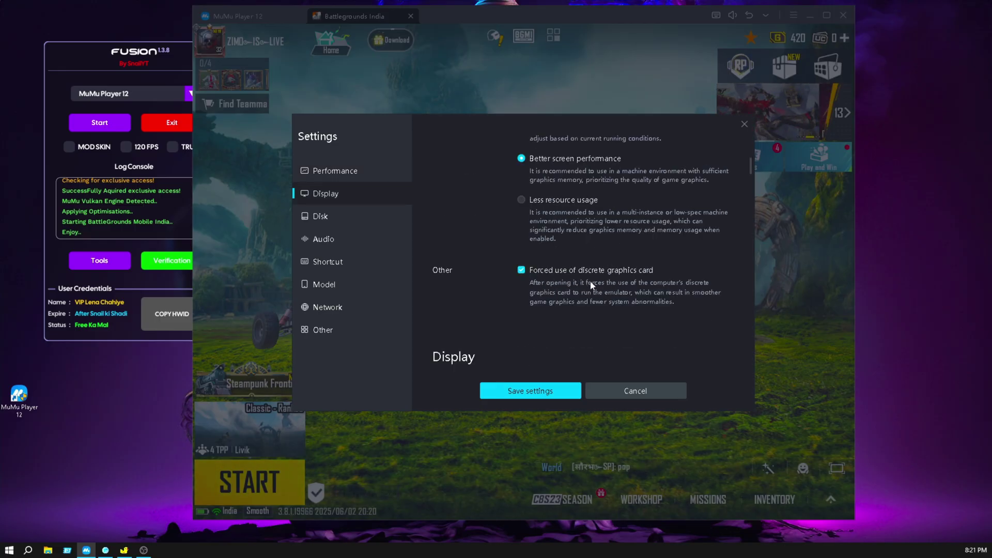
{"action": "scroll", "coordinate": [661, 295], "scroll_direction": "down", "scroll_amount": 3}
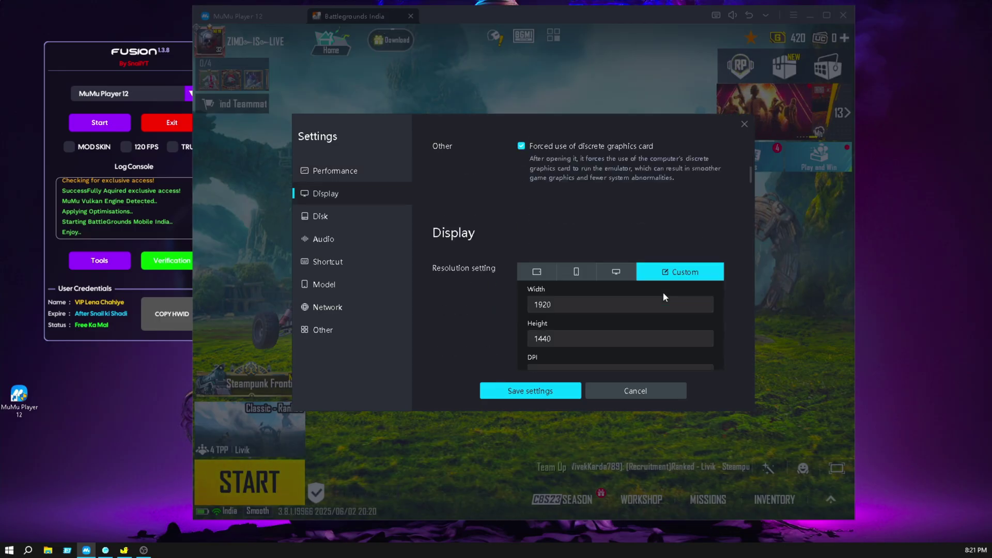
{"action": "left_click", "coordinate": [590, 305]}
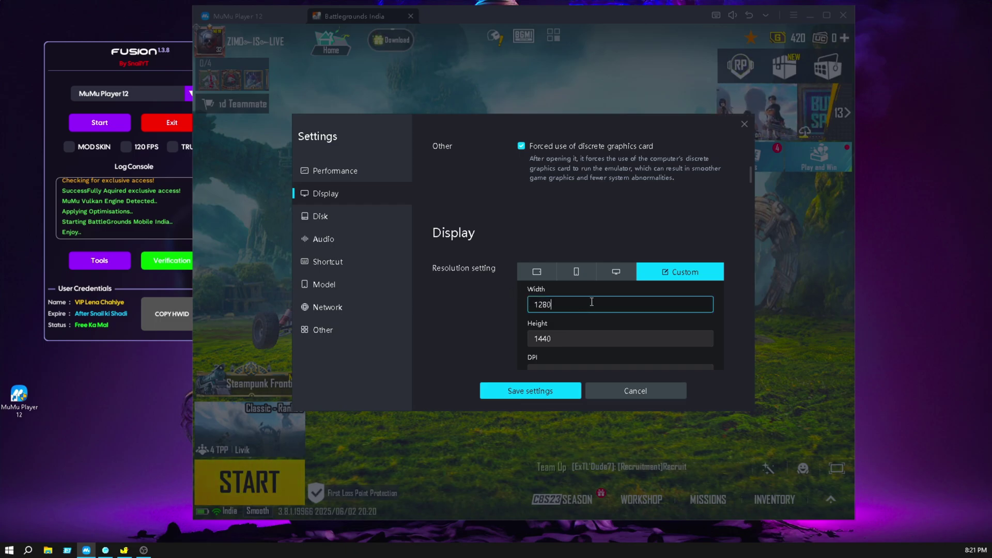
{"action": "left_click", "coordinate": [565, 342]}
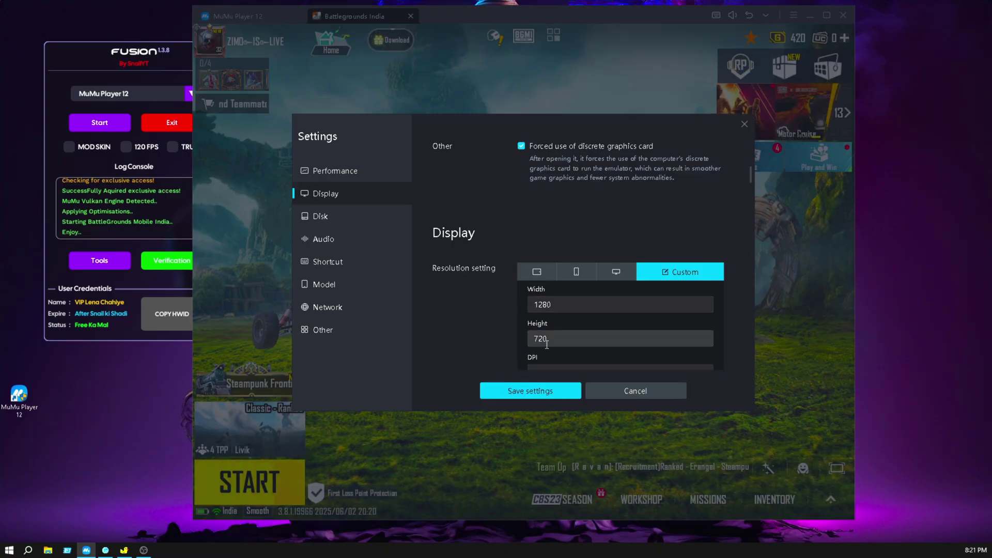
- Set the custom display resolution to a width of 1920 and a height of 1440
{"action": "left_click", "coordinate": [566, 306]}
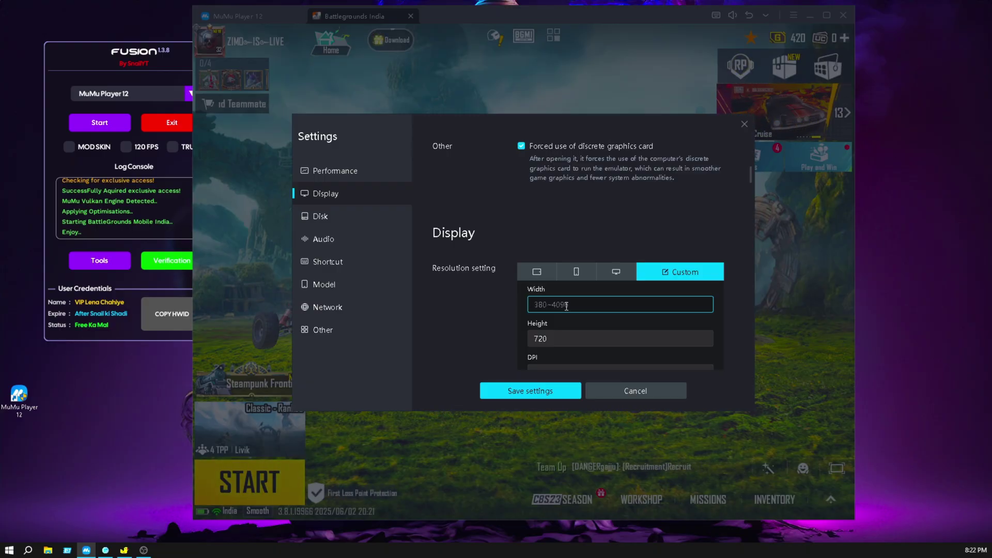
{"action": "type", "text": "20"}
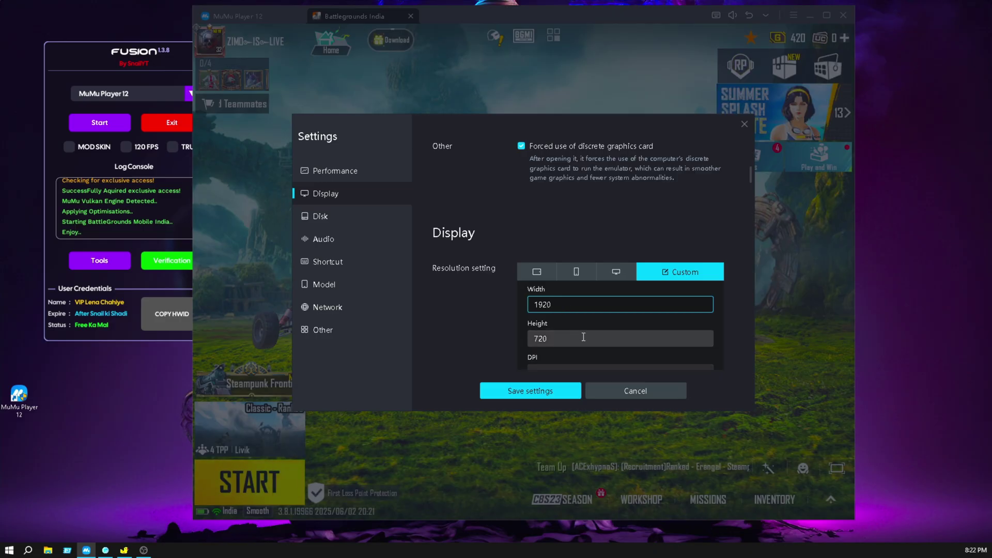
{"action": "left_click", "coordinate": [561, 341]}
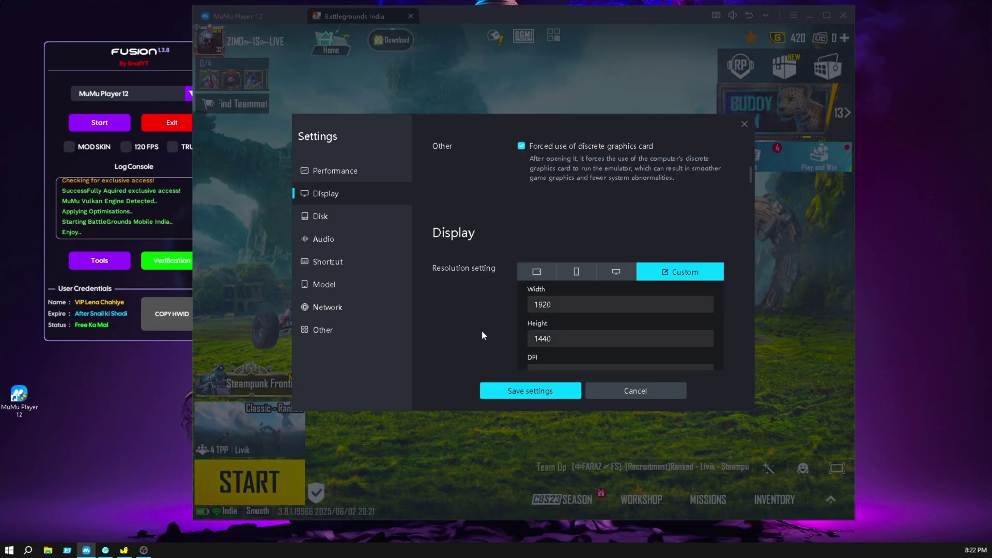
- Choose Sharp as the screen style in the display settings
{"action": "scroll", "coordinate": [482, 330], "scroll_direction": "down", "scroll_amount": 2}
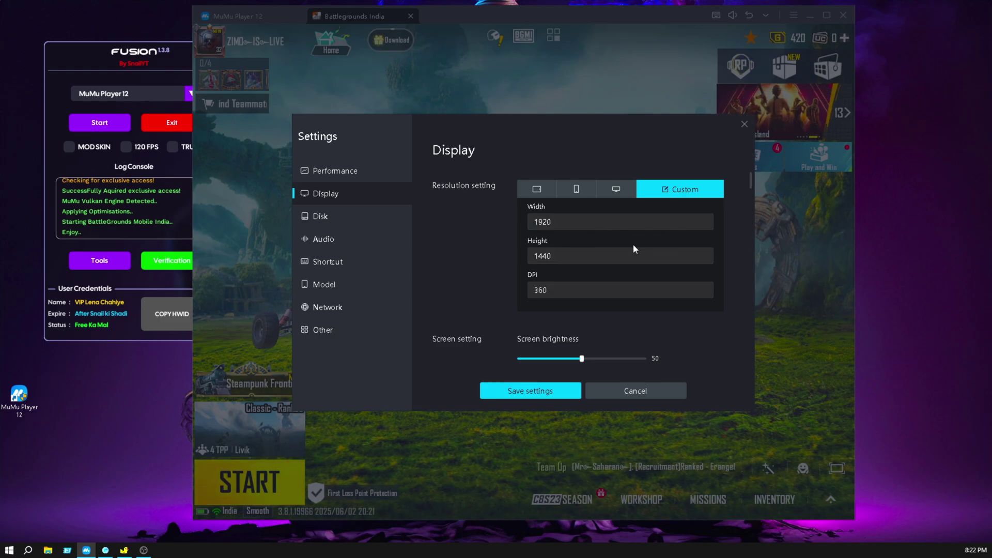
{"action": "scroll", "coordinate": [485, 332], "scroll_direction": "down", "scroll_amount": 1}
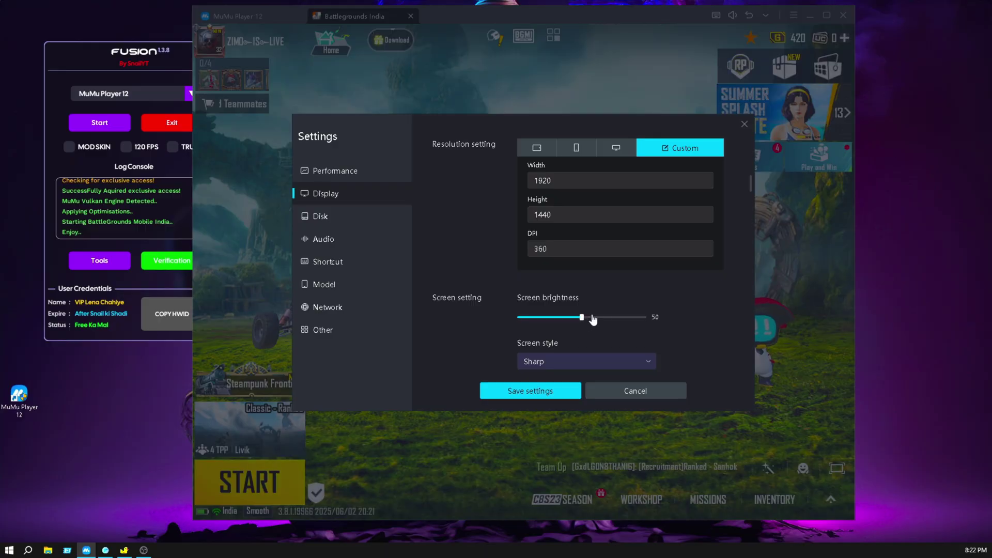
{"action": "scroll", "coordinate": [687, 319], "scroll_direction": "down", "scroll_amount": 1}
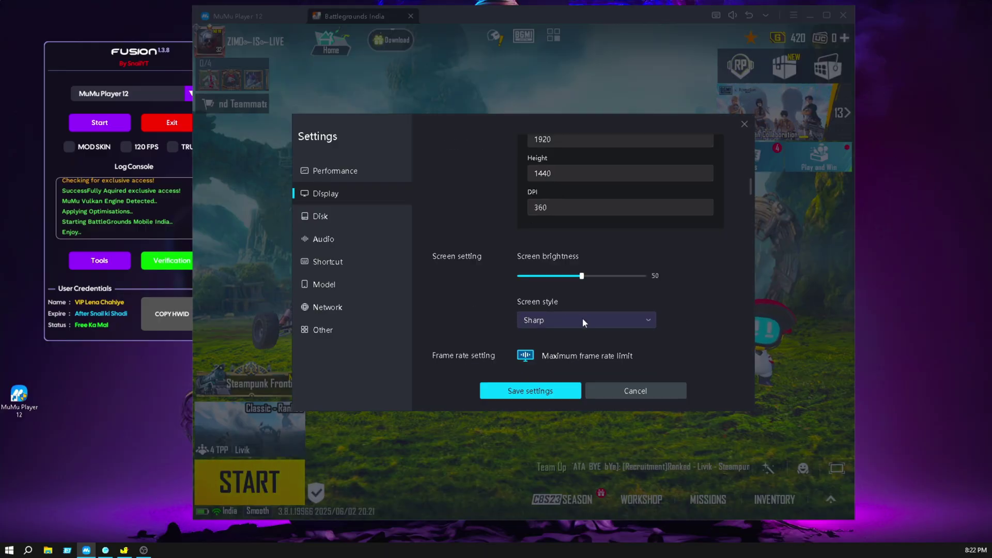
{"action": "left_click", "coordinate": [602, 321]}
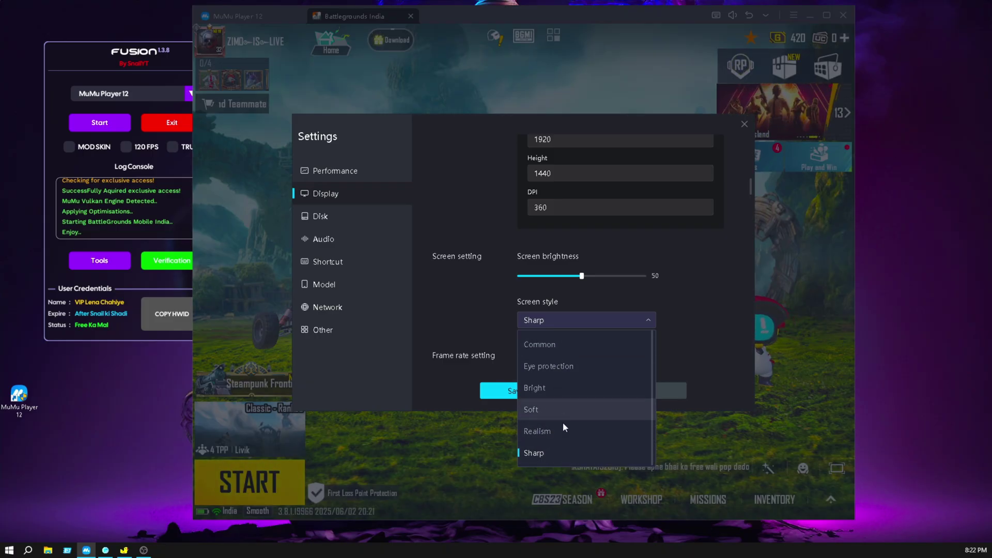
{"action": "left_click", "coordinate": [558, 452]}
- Set the maximum frame rate limit to 123
{"action": "scroll", "coordinate": [695, 324], "scroll_direction": "down", "scroll_amount": 2}
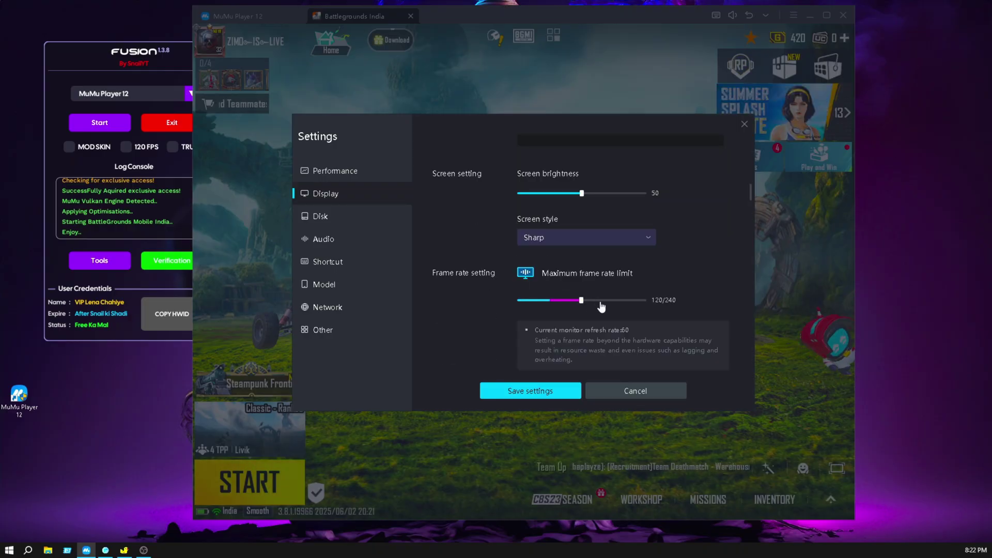
{"action": "scroll", "coordinate": [584, 289], "scroll_direction": "down", "scroll_amount": 1}
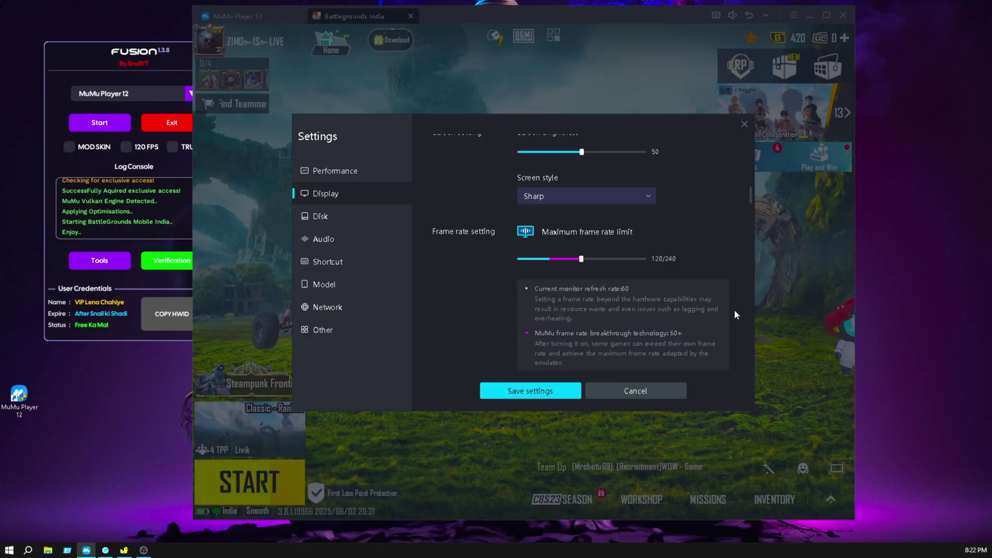
{"action": "left_click_drag", "start_coordinate": [573, 261], "coordinate": [574, 262]}
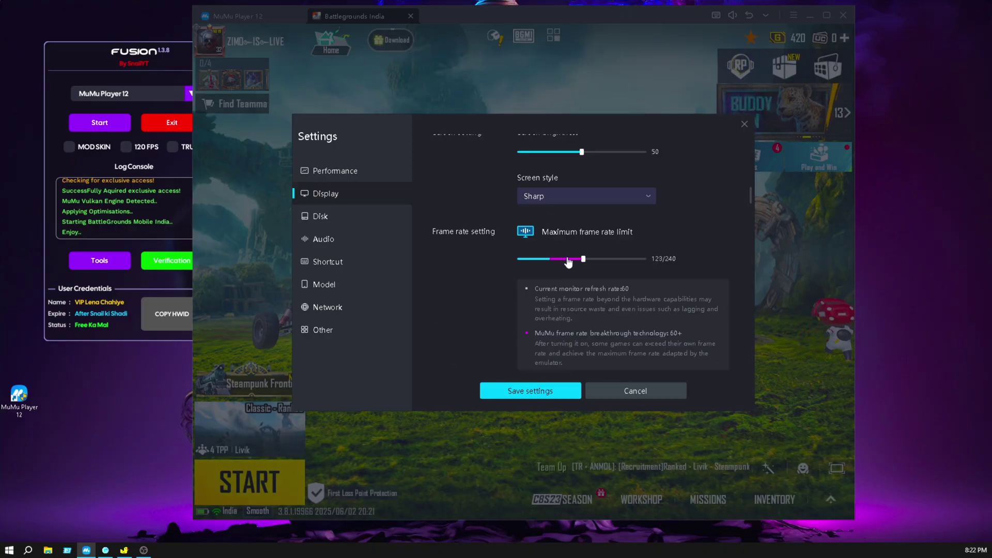
- Examine the frame rate, rotation, window and tab options, followed by the disk, audio and shortcut settings
{"action": "scroll", "coordinate": [701, 256], "scroll_direction": "down", "scroll_amount": 3}
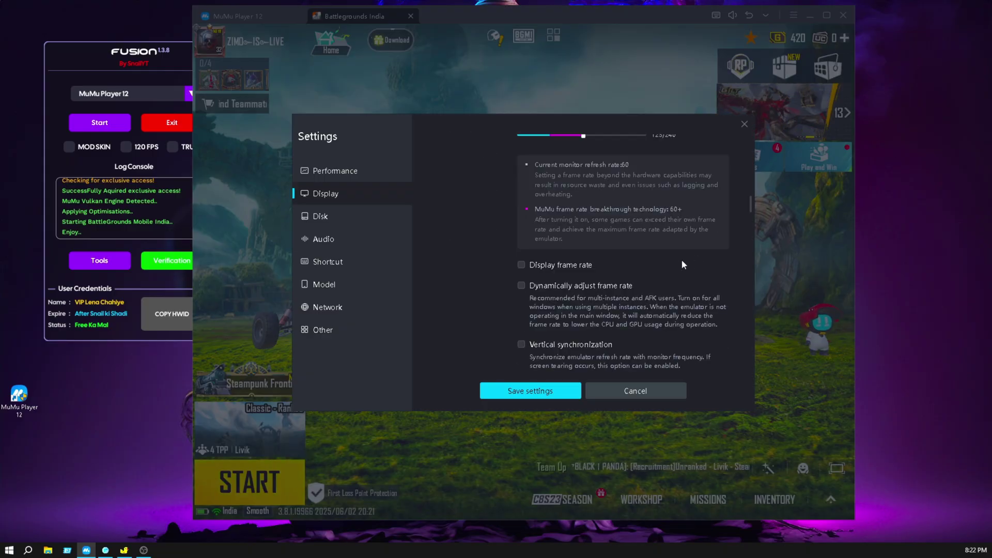
{"action": "scroll", "coordinate": [516, 260], "scroll_direction": "down", "scroll_amount": 1}
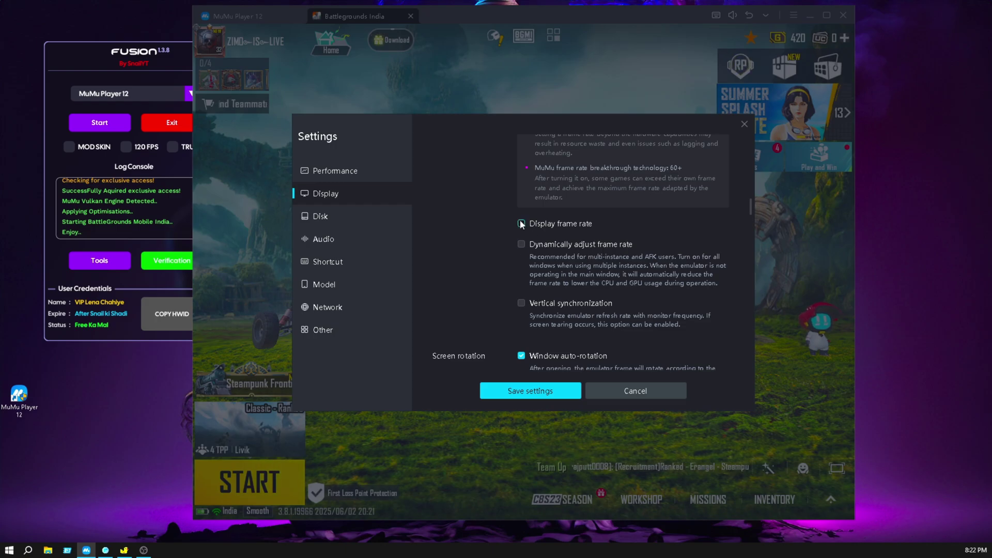
{"action": "scroll", "coordinate": [549, 290], "scroll_direction": "down", "scroll_amount": 1}
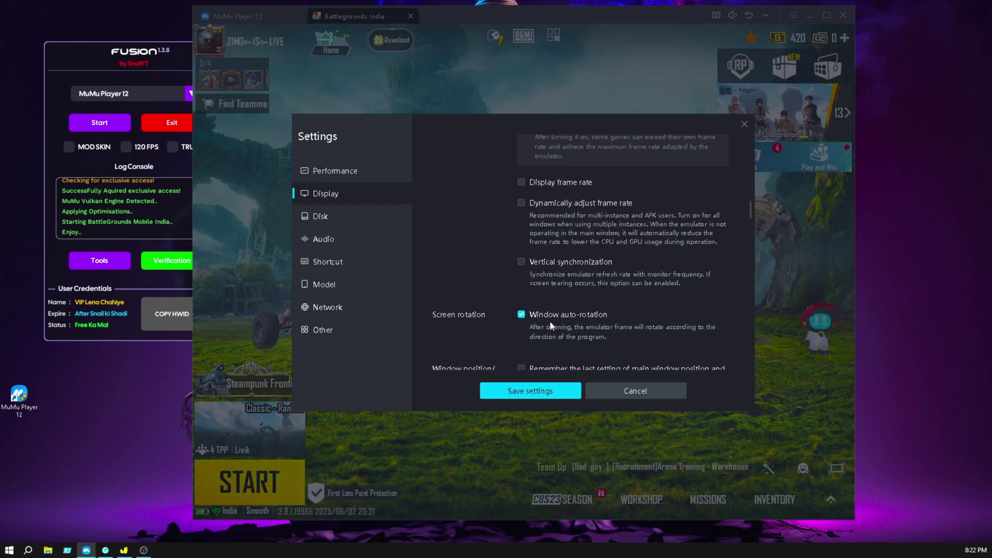
{"action": "scroll", "coordinate": [550, 320], "scroll_direction": "down", "scroll_amount": 2}
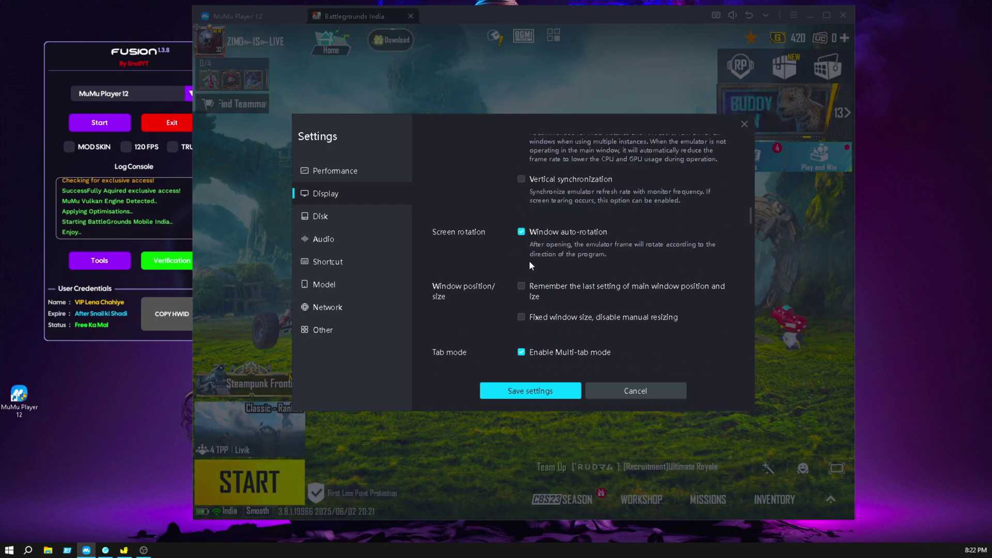
{"action": "scroll", "coordinate": [542, 289], "scroll_direction": "down", "scroll_amount": 1}
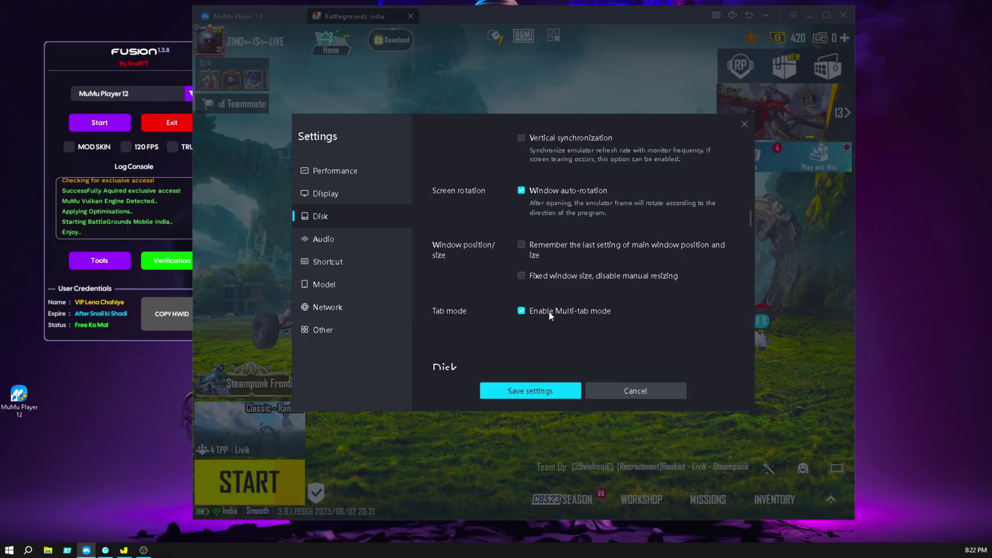
{"action": "scroll", "coordinate": [573, 316], "scroll_direction": "down", "scroll_amount": 3}
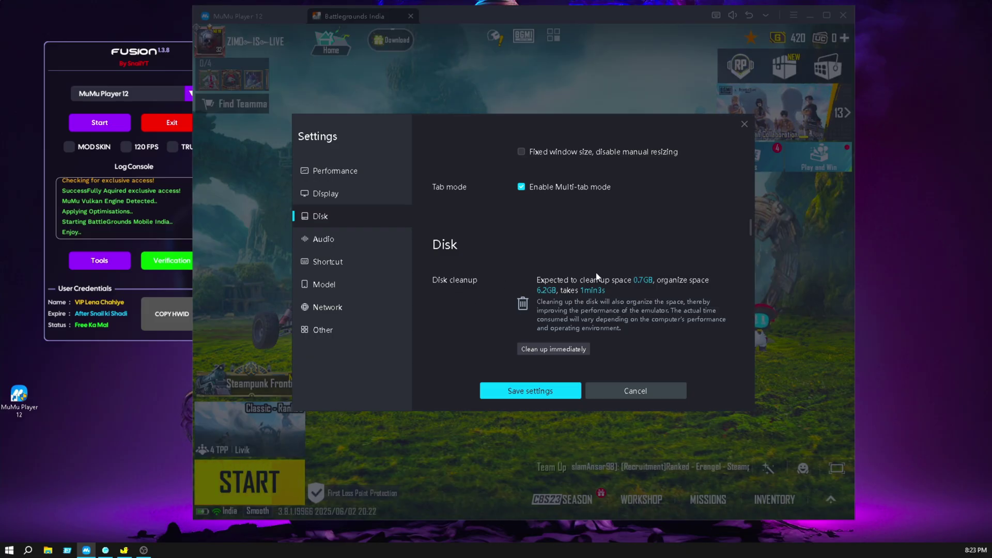
{"action": "scroll", "coordinate": [622, 279], "scroll_direction": "down", "scroll_amount": 1}
{"action": "scroll", "coordinate": [622, 280], "scroll_direction": "down", "scroll_amount": 1}
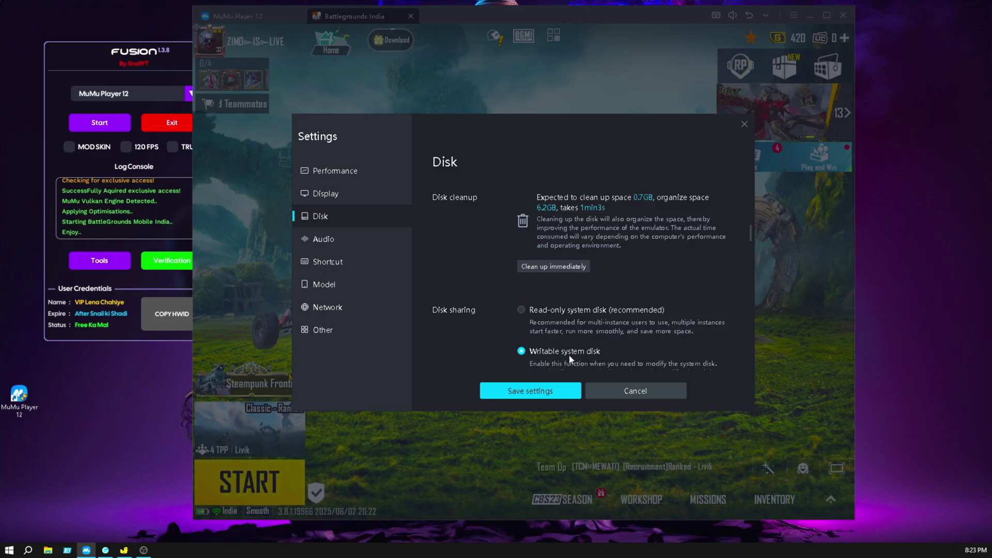
{"action": "scroll", "coordinate": [672, 330], "scroll_direction": "down", "scroll_amount": 4}
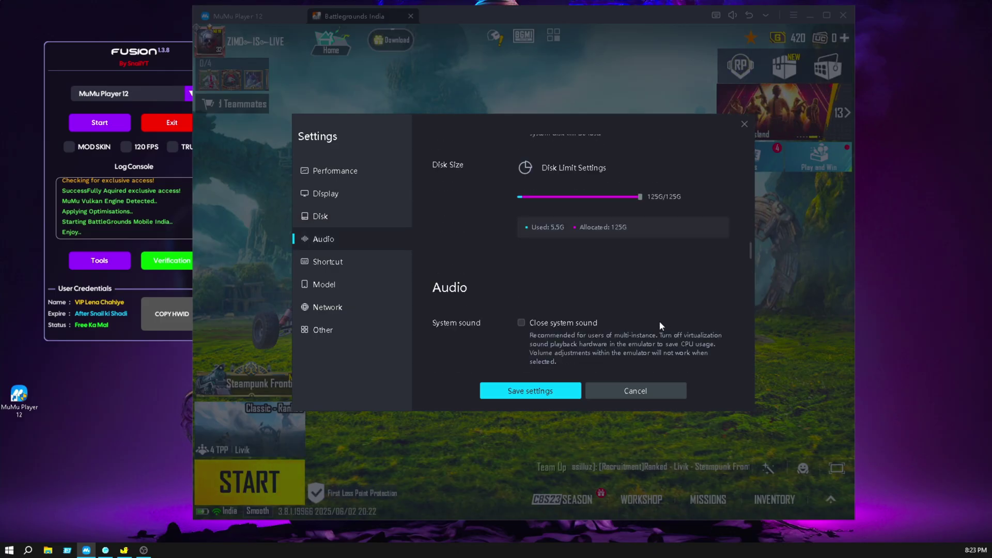
{"action": "scroll", "coordinate": [659, 326], "scroll_direction": "down", "scroll_amount": 6}
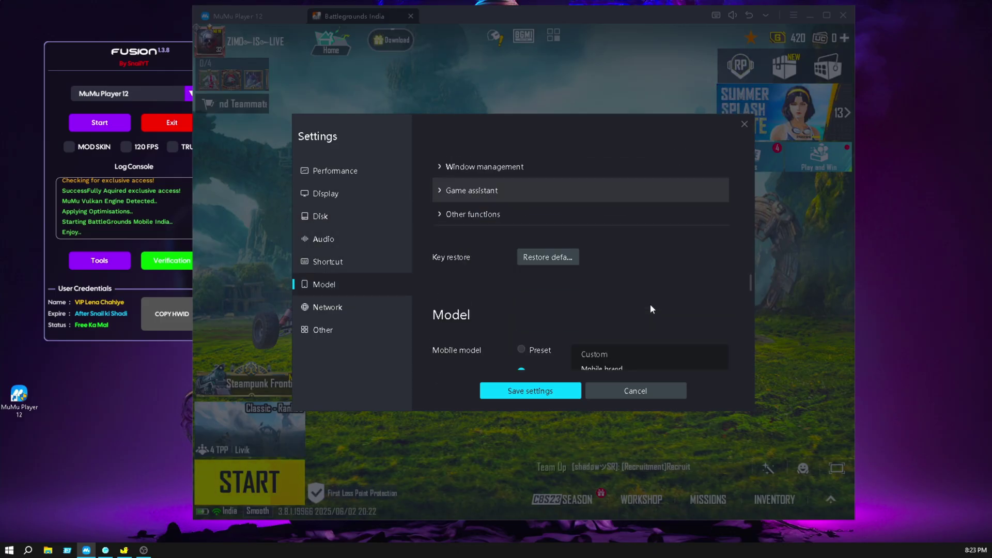
- Examine the custom mobile model settings and open the device model for network registration for editing
{"action": "scroll", "coordinate": [650, 309], "scroll_direction": "down", "scroll_amount": 2}
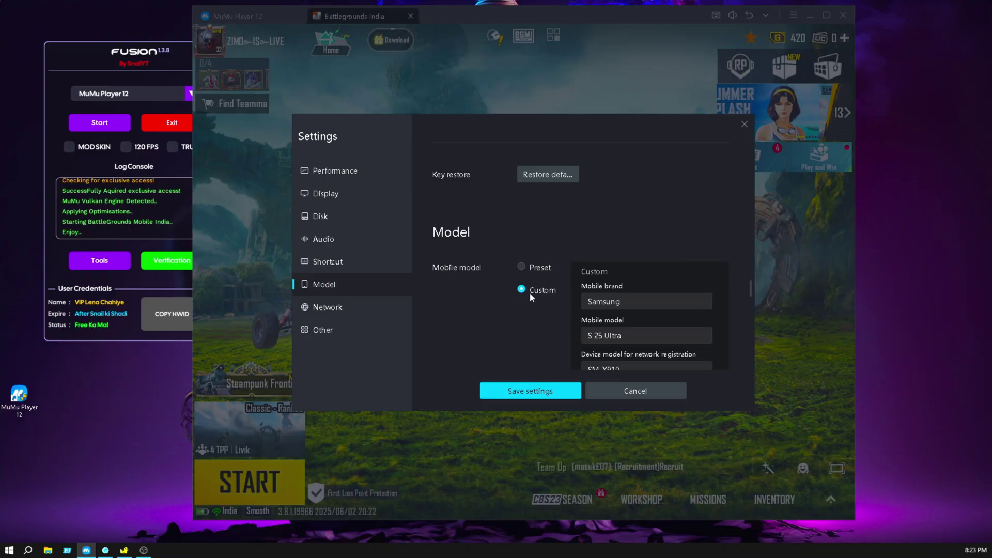
{"action": "scroll", "coordinate": [609, 279], "scroll_direction": "down", "scroll_amount": 1}
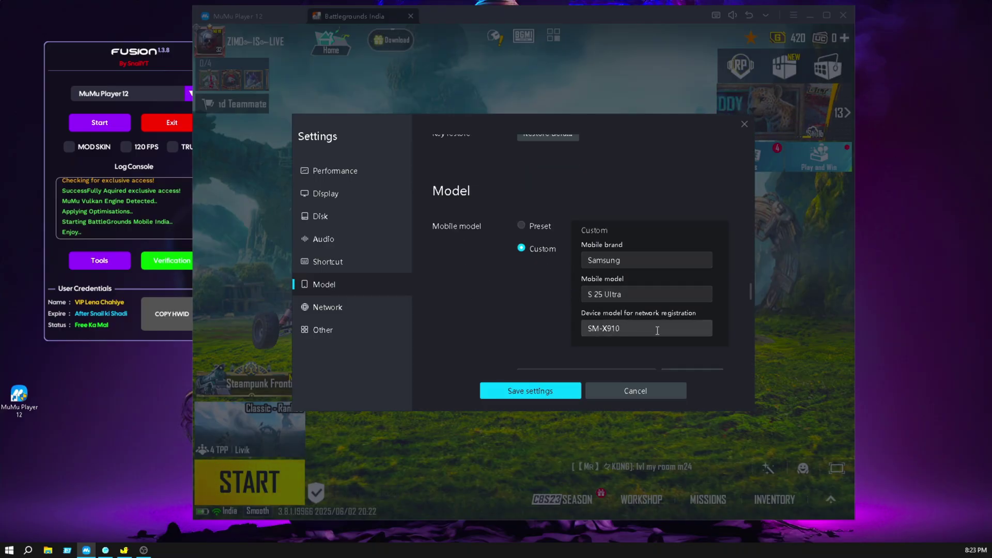
{"action": "triple_click", "coordinate": [603, 326]}
{"action": "left_click", "coordinate": [639, 329]}
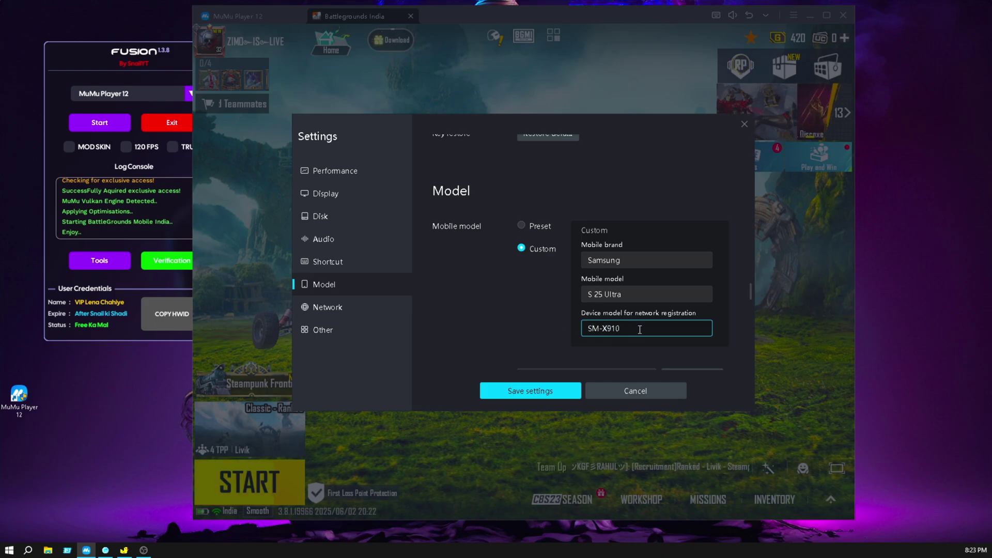
- Review the GPU model presets, leaving Medium configuration selected, and save the emulator settings while postponing the restart
{"action": "scroll", "coordinate": [648, 329], "scroll_direction": "down", "scroll_amount": 2}
{"action": "scroll", "coordinate": [648, 329], "scroll_direction": "down", "scroll_amount": 2}
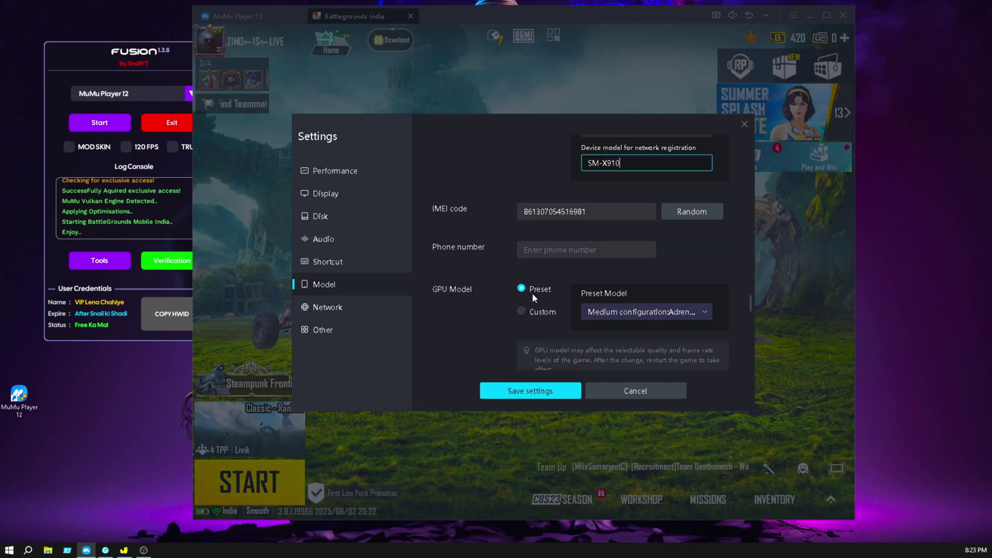
{"action": "left_click", "coordinate": [646, 311]}
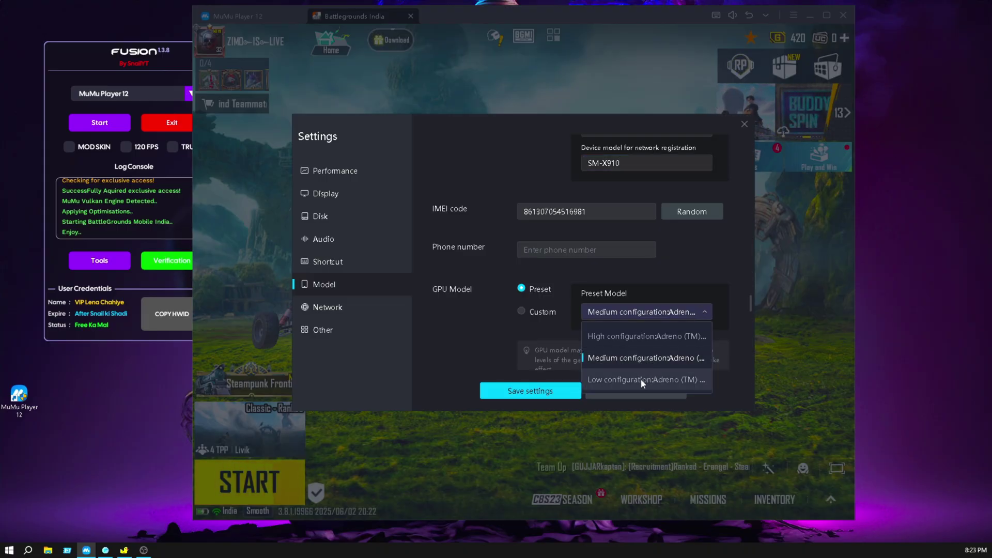
{"action": "left_click", "coordinate": [481, 357]}
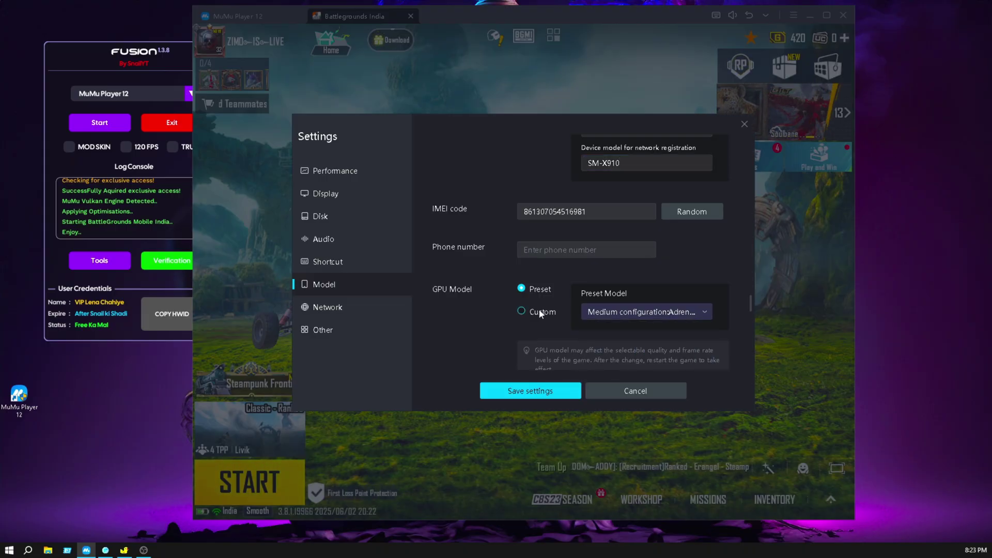
{"action": "scroll", "coordinate": [543, 311], "scroll_direction": "down", "scroll_amount": 10}
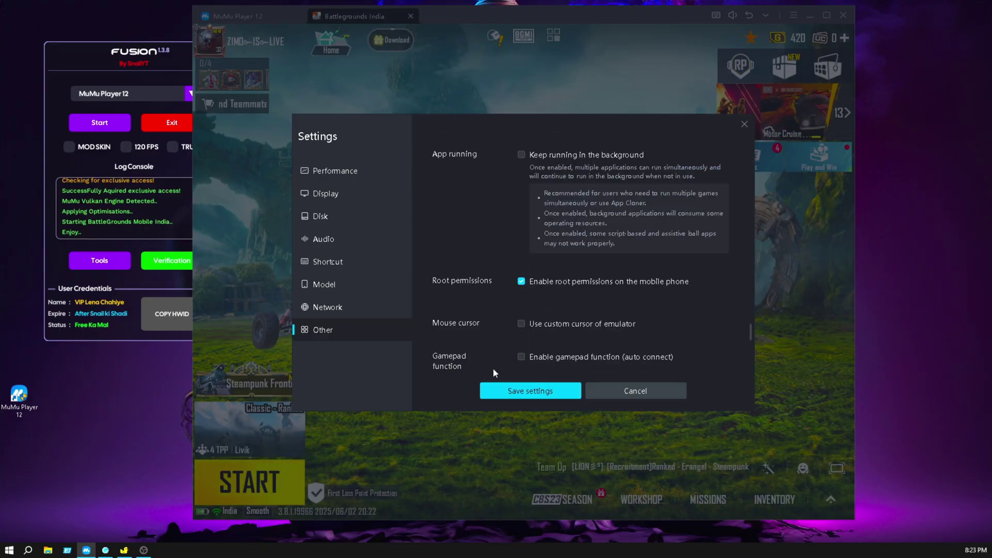
{"action": "left_click", "coordinate": [528, 394]}
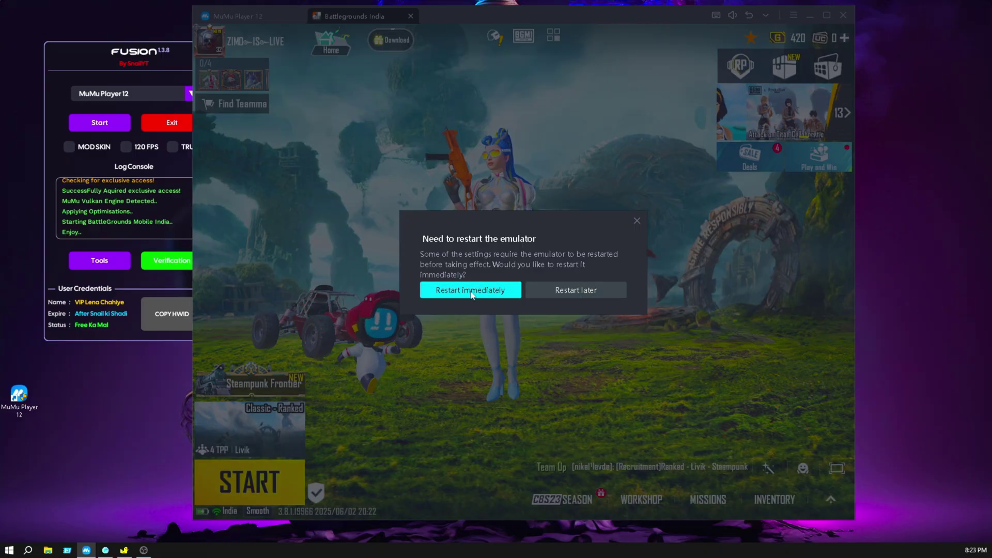
{"action": "left_click", "coordinate": [581, 289]}
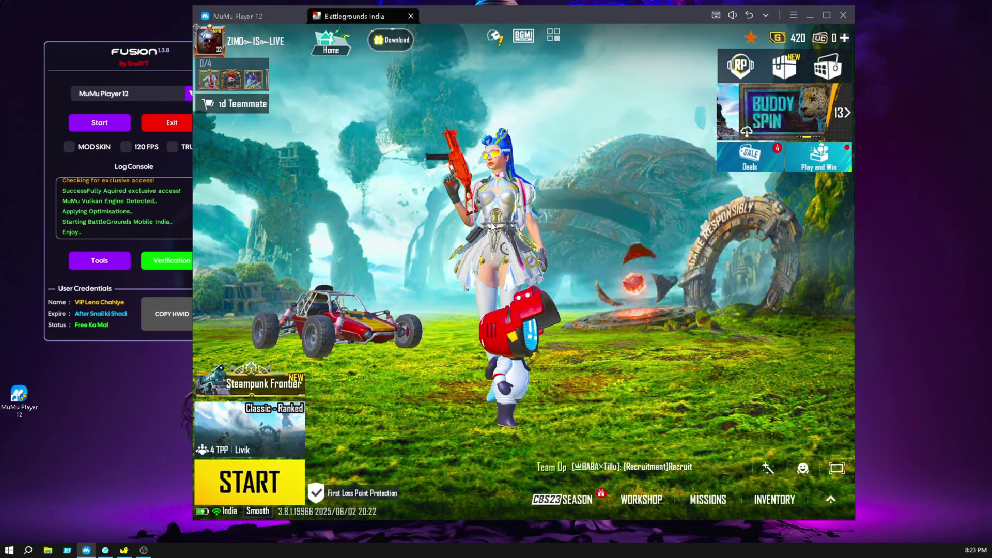
- Move the MuMu Player 12 desktop shortcut slightly aside and open its compatibility settings for all users
{"action": "left_click_drag", "start_coordinate": [27, 399], "coordinate": [66, 411]}
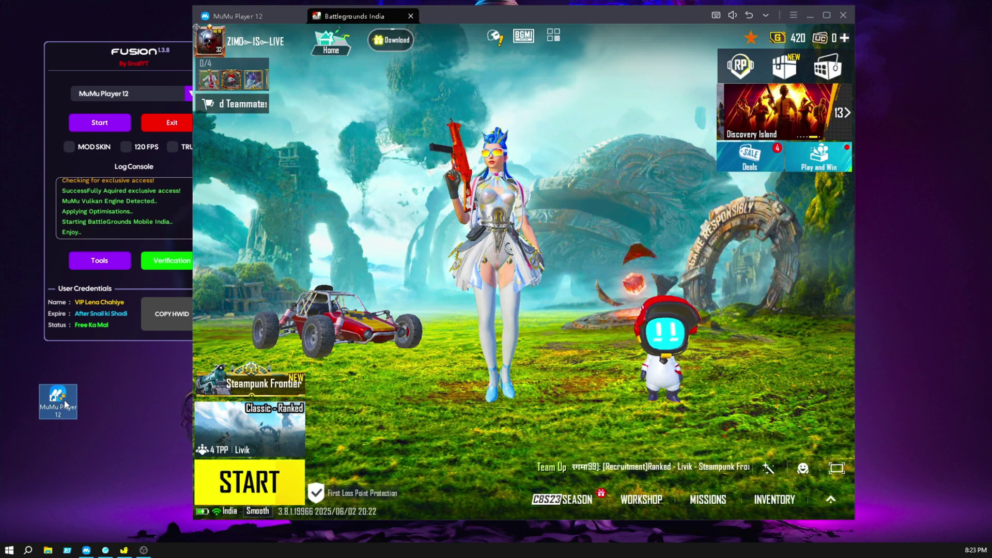
{"action": "right_click", "coordinate": [64, 404]}
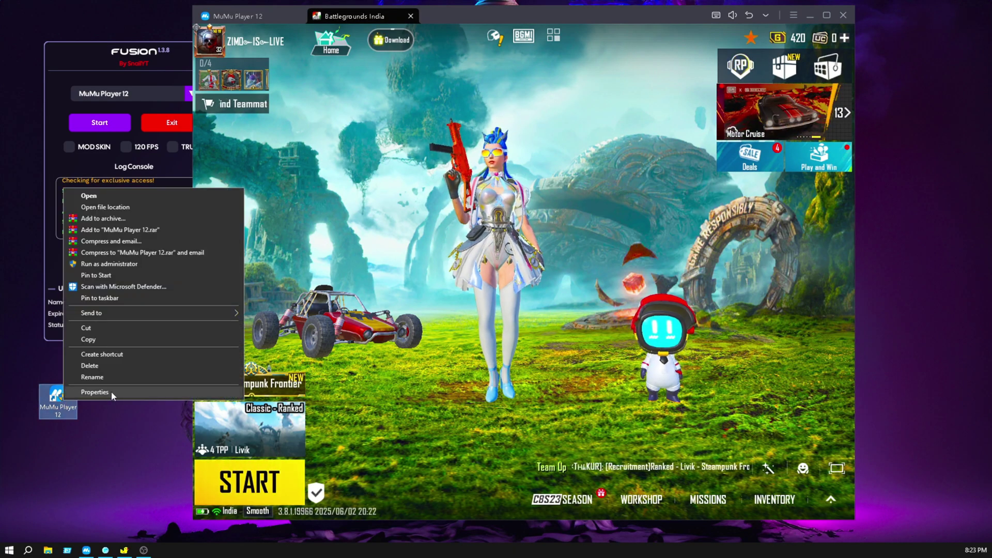
{"action": "left_click", "coordinate": [95, 391]}
{"action": "left_click_drag", "start_coordinate": [170, 273], "coordinate": [309, 244]}
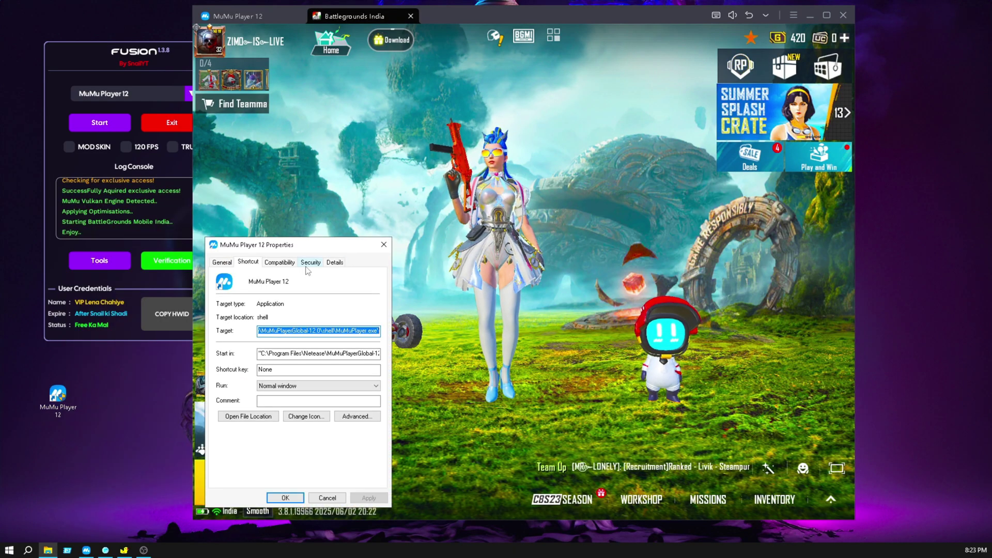
{"action": "left_click", "coordinate": [281, 262]}
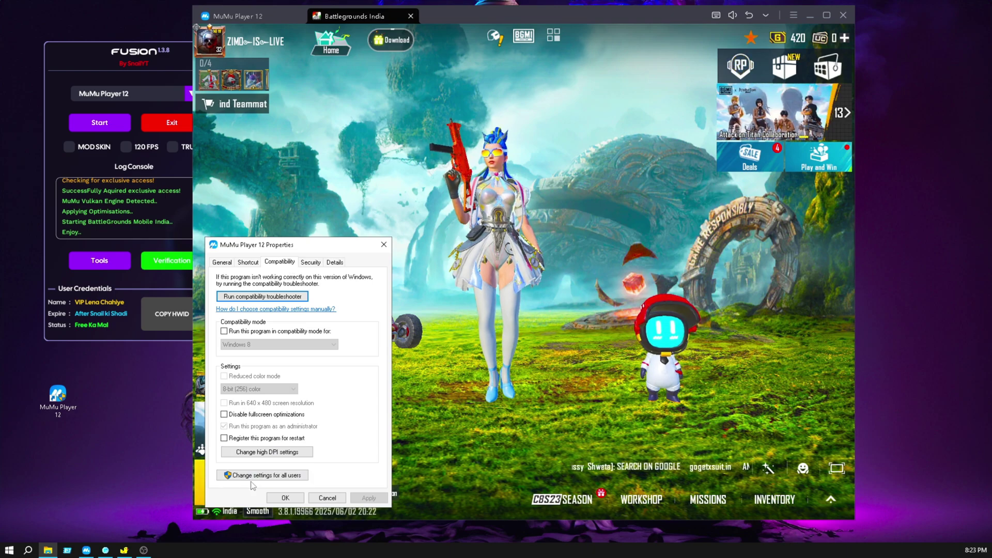
{"action": "left_click", "coordinate": [264, 478]}
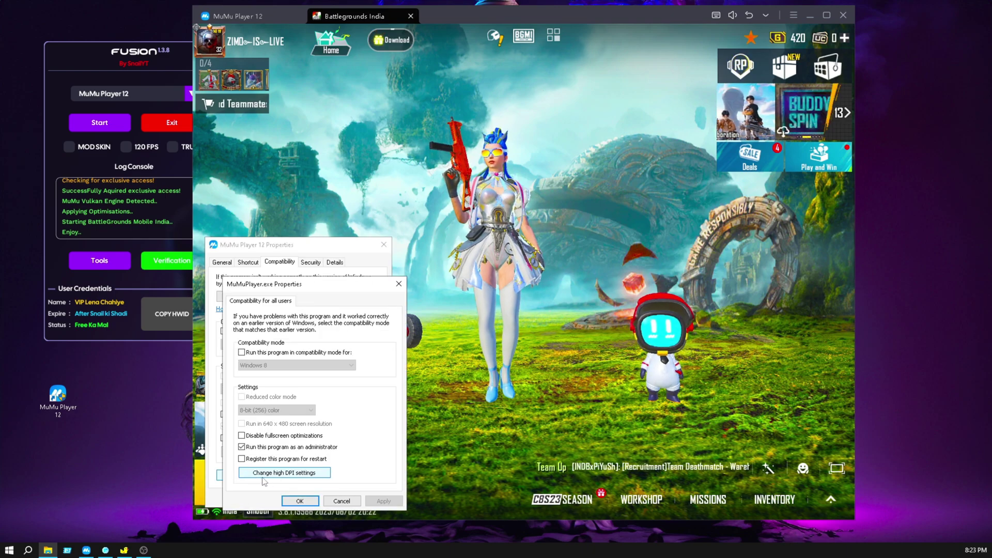
- Override the high DPI scaling behavior of MuMuPlayer.exe, with scaling performed by Application
{"action": "left_click", "coordinate": [294, 478]}
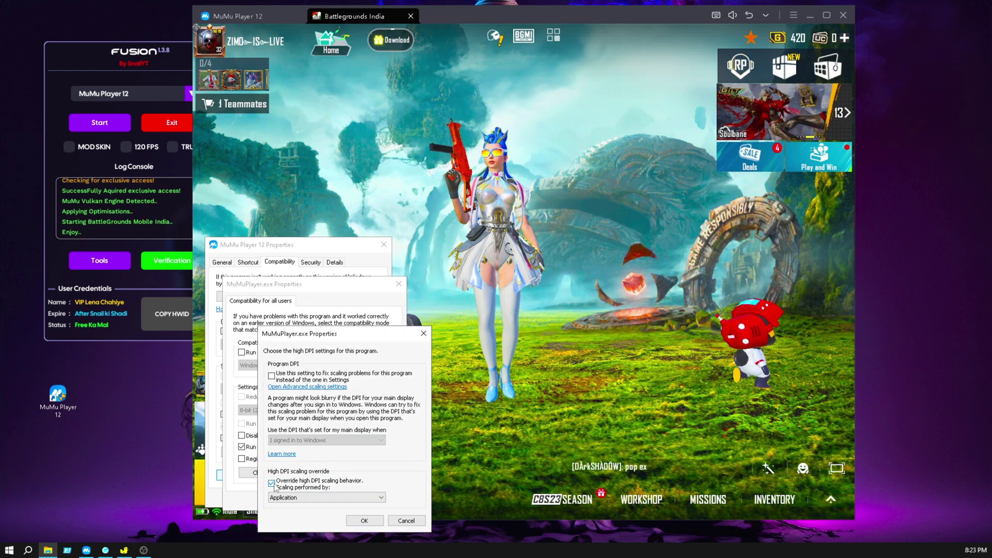
{"action": "left_click", "coordinate": [279, 494]}
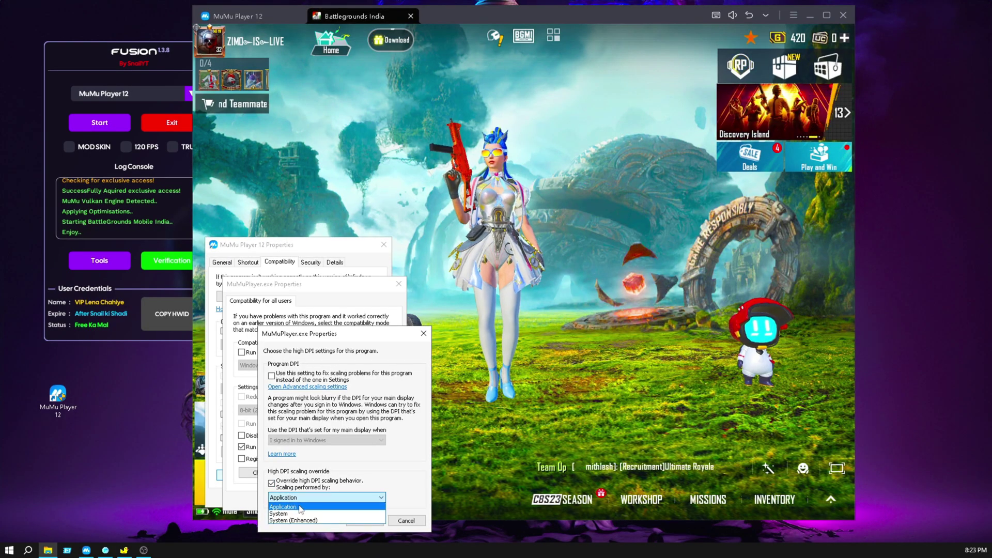
{"action": "left_click", "coordinate": [294, 508]}
{"action": "left_click", "coordinate": [365, 520]}
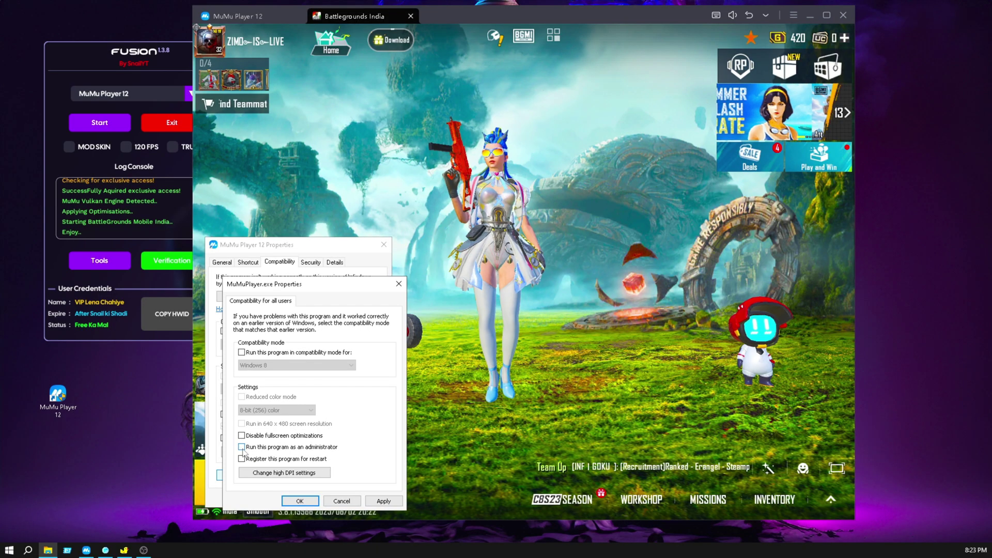
- Apply the all-users compatibility settings with running as administrator enabled, and close the shortcut's properties
{"action": "left_click", "coordinate": [379, 502]}
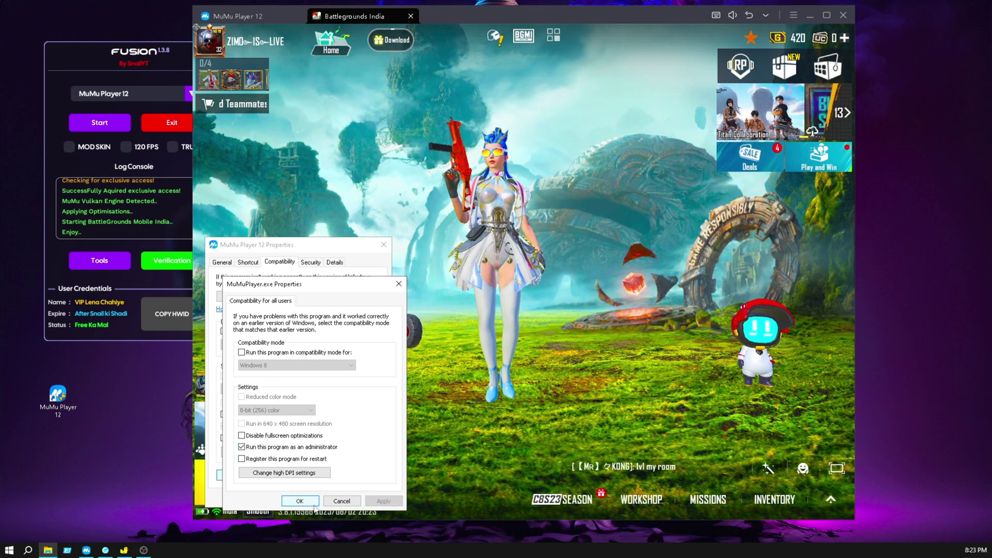
{"action": "left_click", "coordinate": [298, 501]}
{"action": "left_click", "coordinate": [285, 498]}
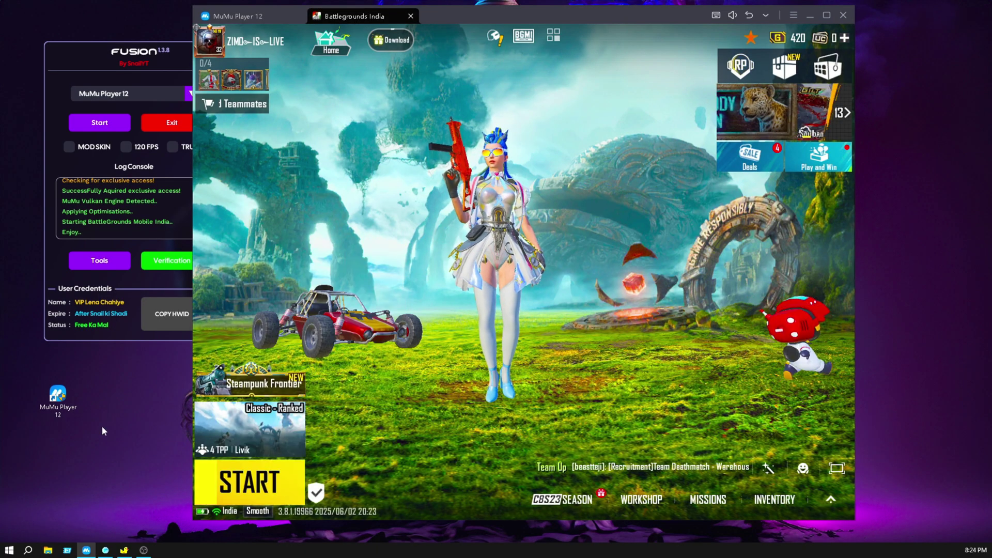
- Open the MuMu Player 12 shortcut's file location, copy the shell folder path and close the folder window
{"action": "right_click", "coordinate": [68, 400]}
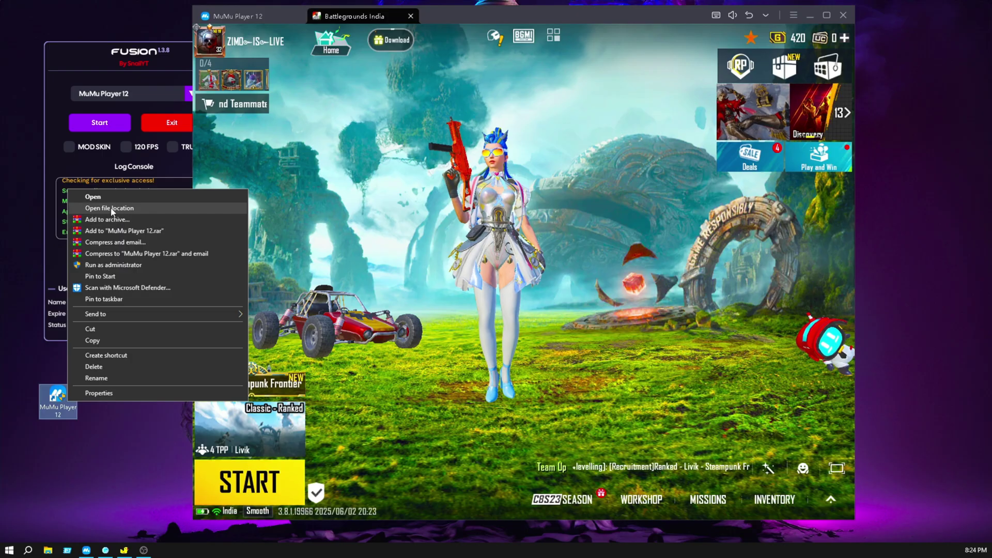
{"action": "left_click", "coordinate": [132, 203]}
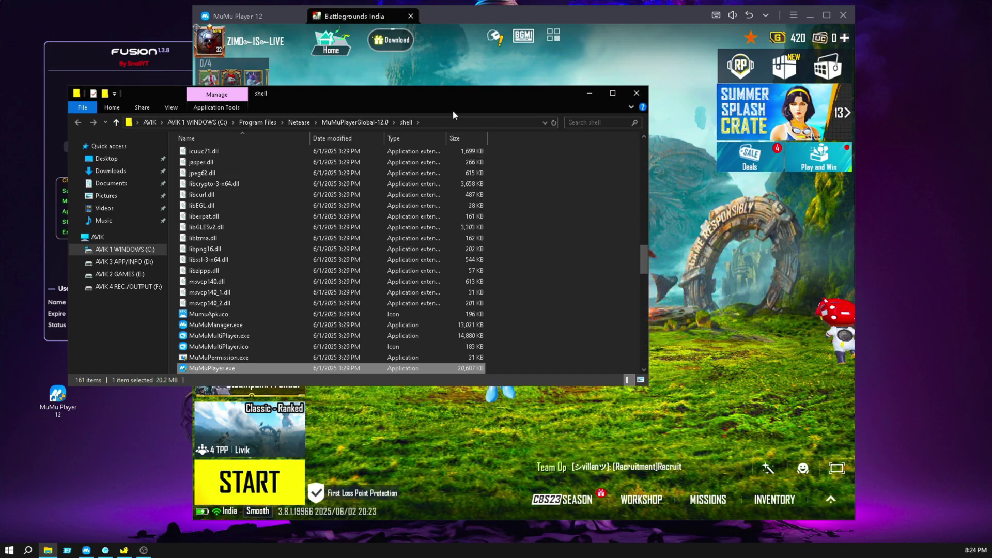
{"action": "left_click", "coordinate": [202, 123]}
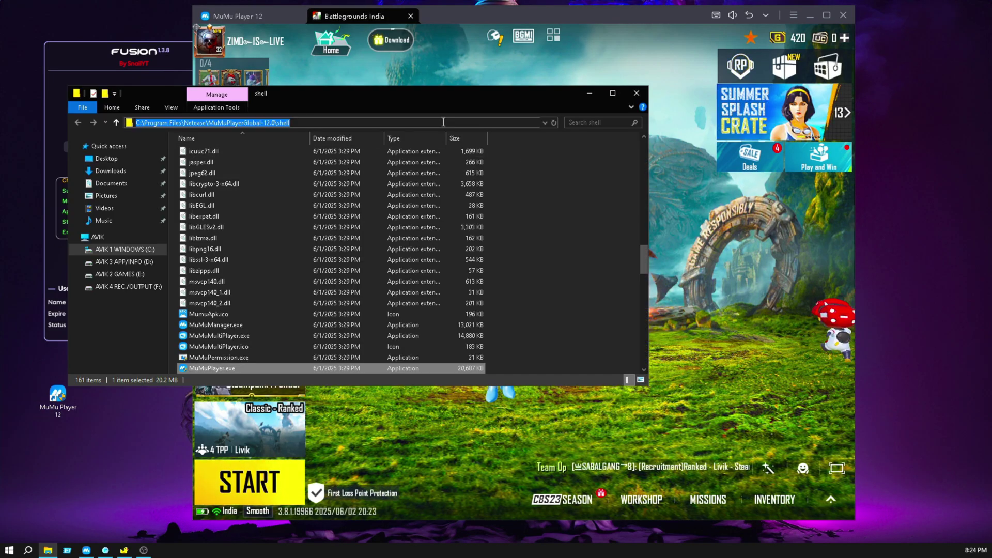
{"action": "right_click", "coordinate": [239, 126]}
{"action": "left_click", "coordinate": [268, 168]}
{"action": "left_click", "coordinate": [635, 94]}
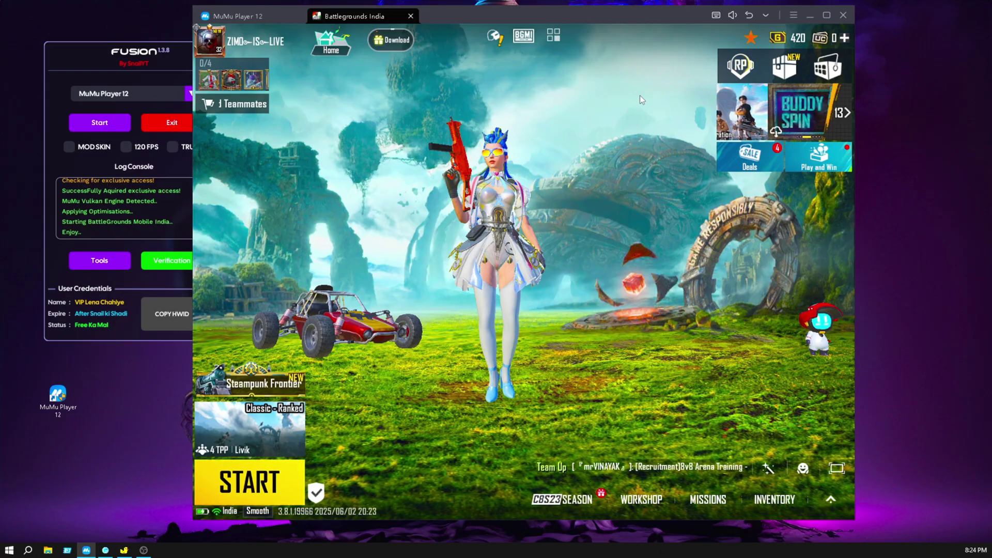
- Open the Windows graphics settings from the display settings
{"action": "left_click", "coordinate": [9, 549]}
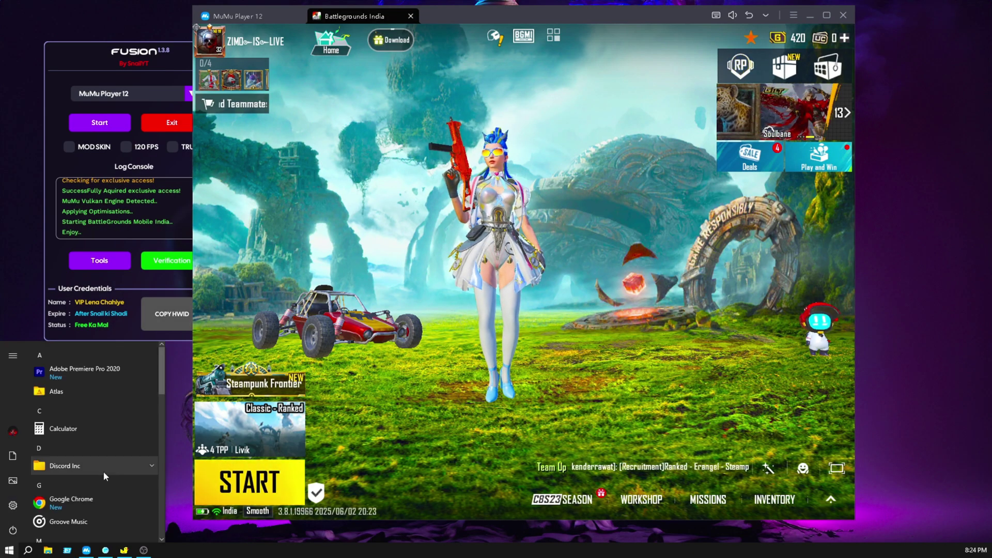
{"action": "left_click", "coordinate": [13, 506]}
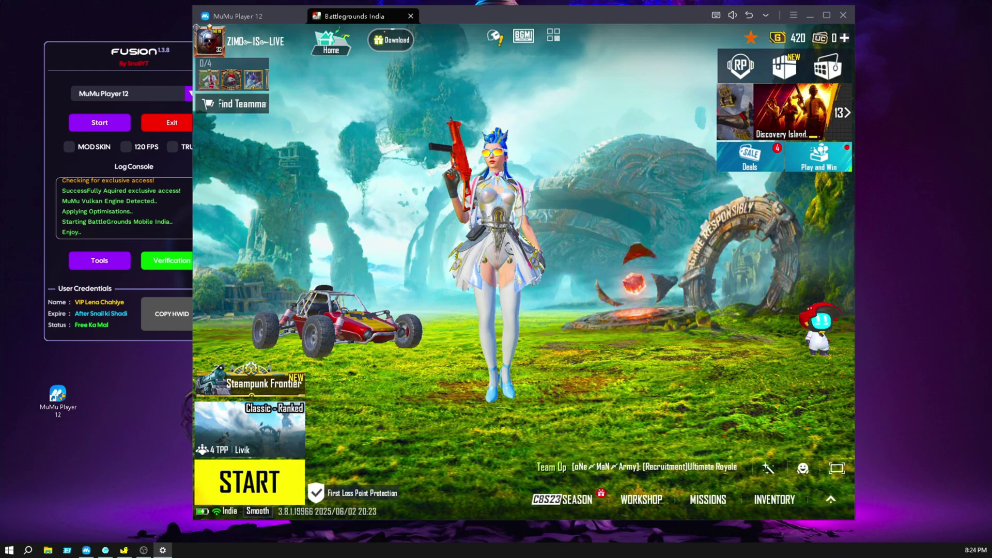
{"action": "right_click", "coordinate": [114, 372]}
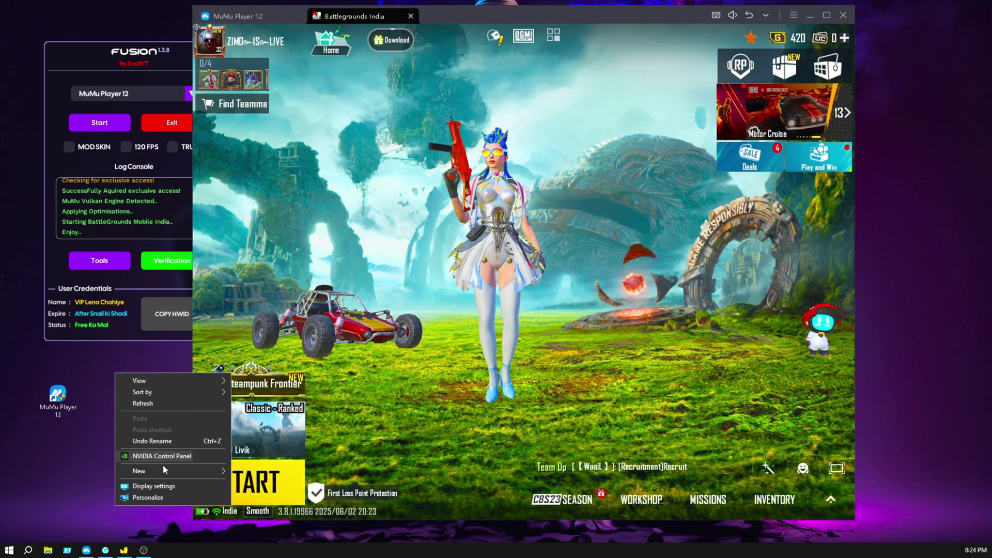
{"action": "left_click", "coordinate": [175, 487]}
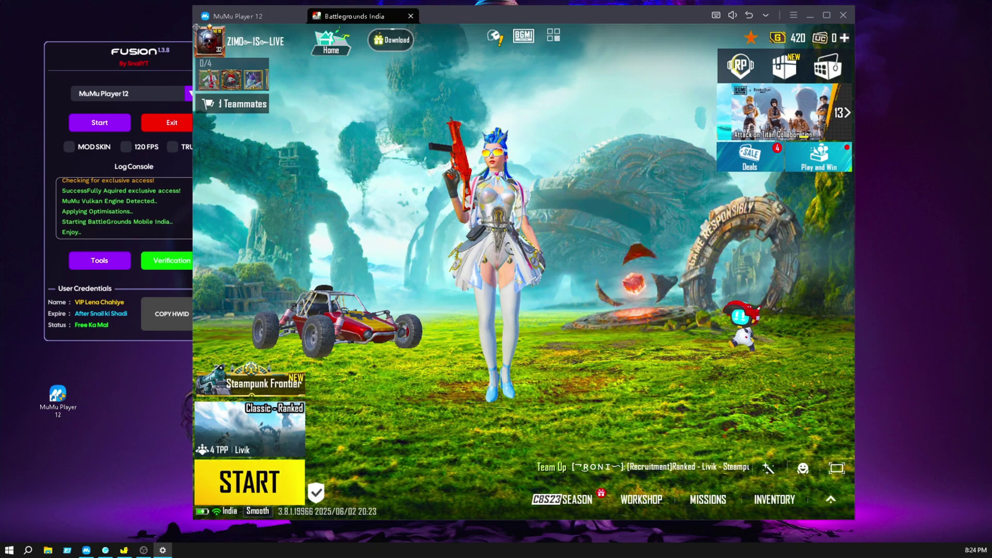
{"action": "left_click", "coordinate": [662, 128]}
{"action": "scroll", "coordinate": [485, 279], "scroll_direction": "down", "scroll_amount": 5}
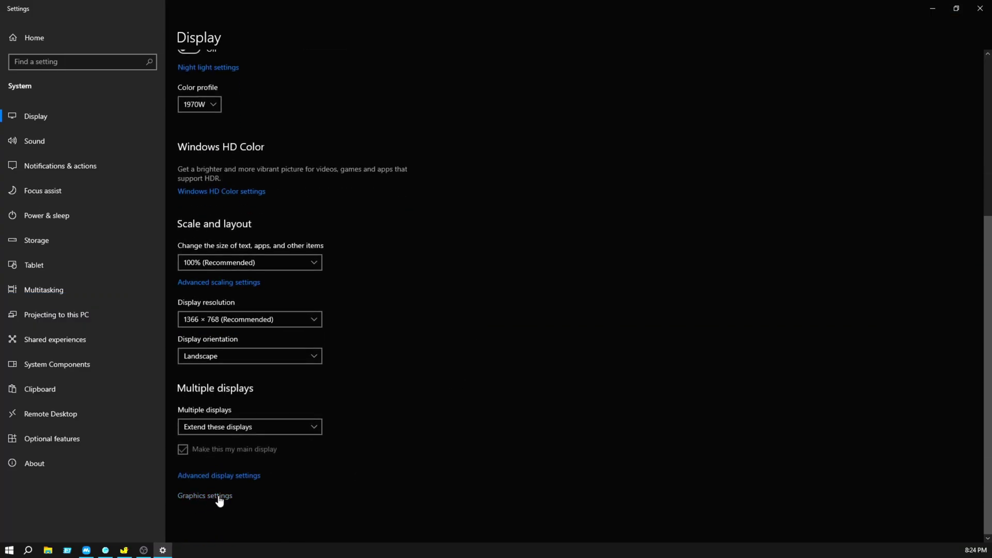
{"action": "left_click", "coordinate": [219, 496]}
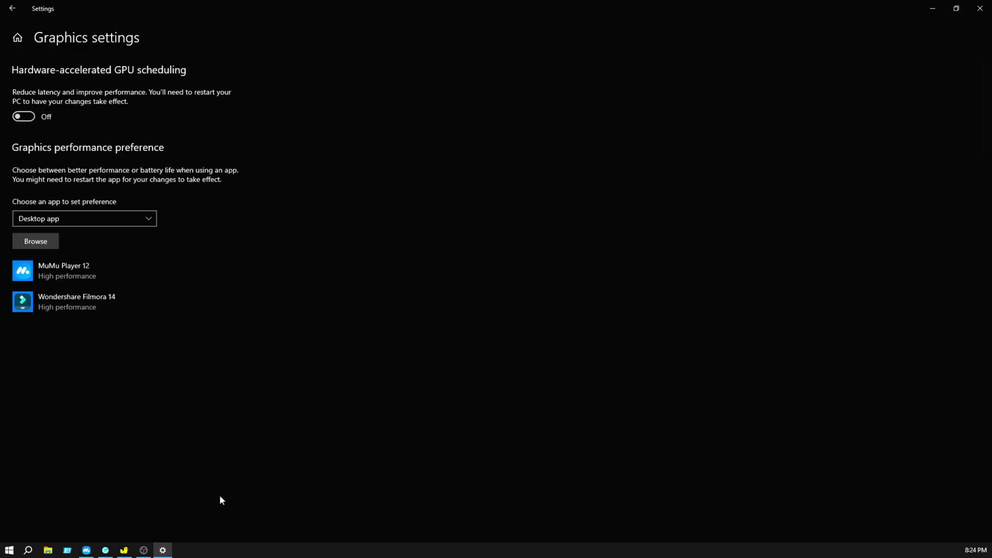
- Browse for a desktop app and go to the copied MuMuPlayerGlobal-12.0 shell folder path
{"action": "left_click", "coordinate": [29, 242]}
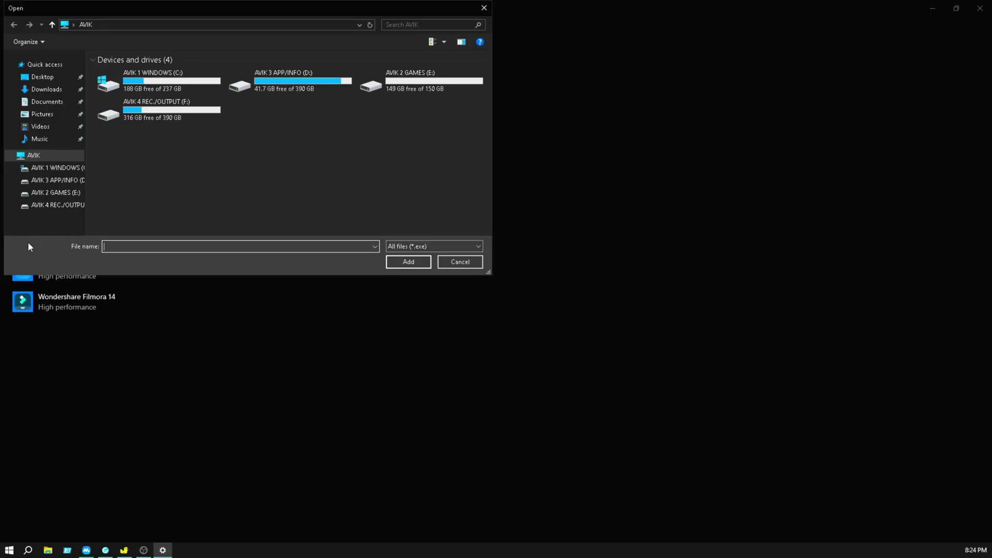
{"action": "left_click", "coordinate": [133, 20]}
{"action": "key", "text": "BackSpace"}
{"action": "right_click", "coordinate": [136, 23]}
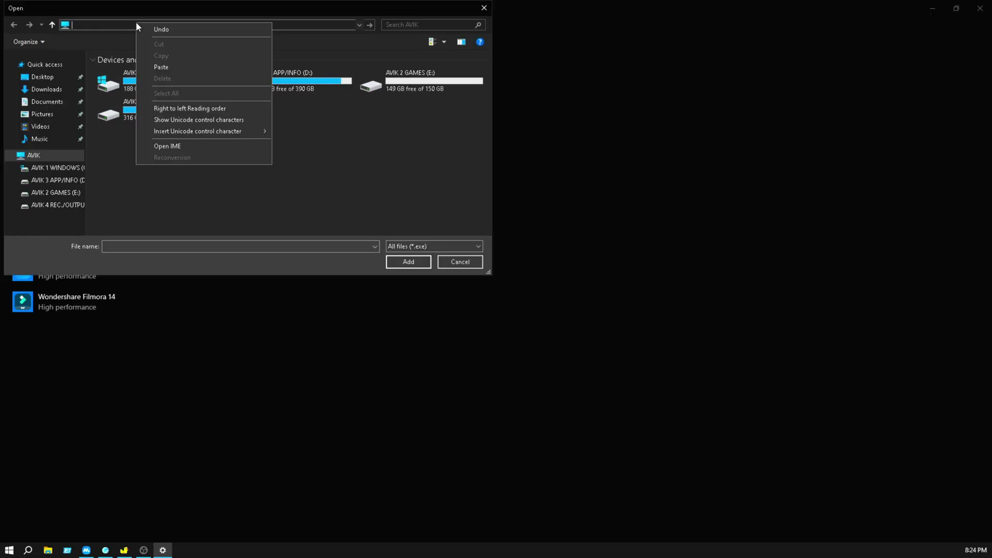
{"action": "left_click", "coordinate": [163, 69]}
{"action": "key", "text": "Return"}
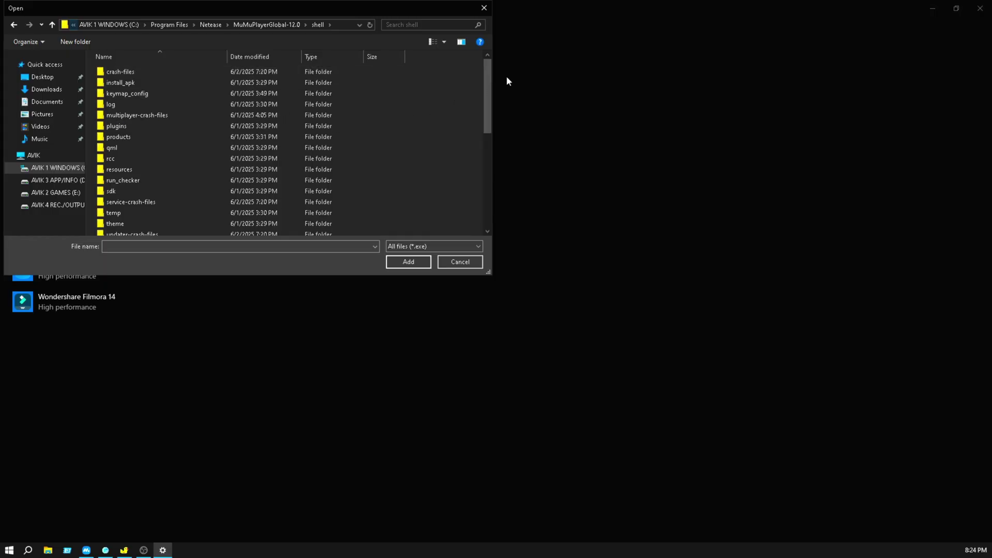
- Try to add MuMuPlayer.exe from the shell folder to the graphics performance preference list
{"action": "left_click_drag", "start_coordinate": [485, 72], "coordinate": [486, 165]}
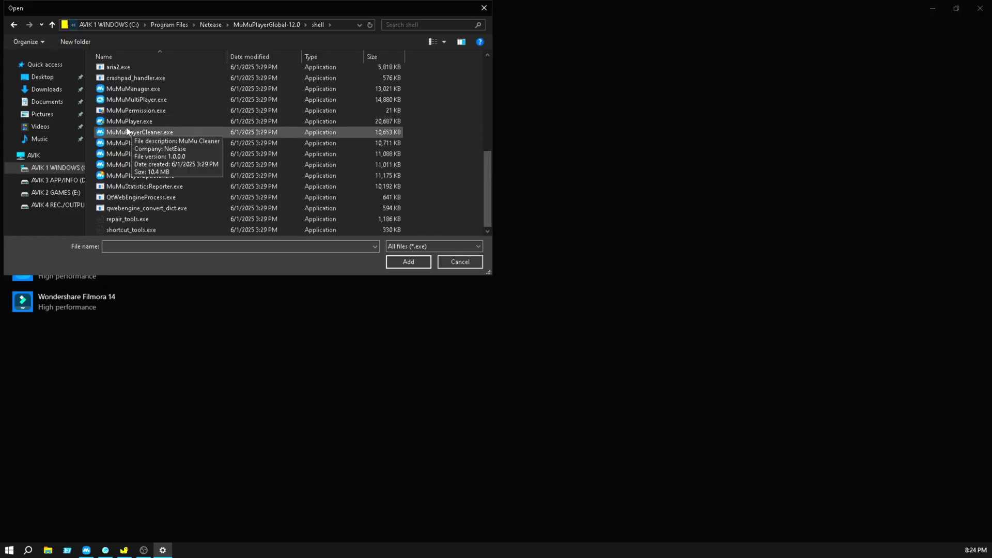
{"action": "left_click", "coordinate": [146, 124]}
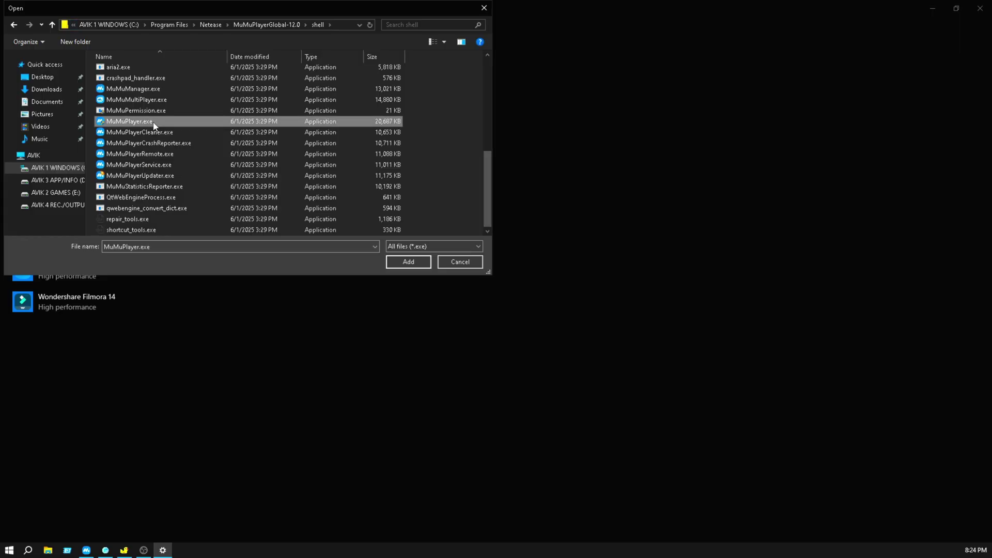
{"action": "right_click", "coordinate": [154, 125]}
{"action": "left_click", "coordinate": [175, 130]}
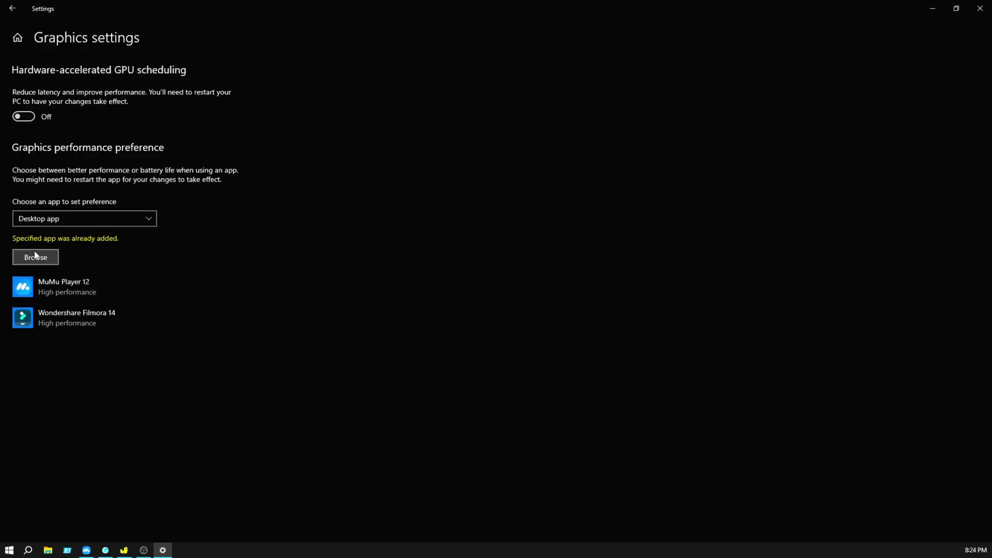
- Set the graphics preference of MuMu Player 12 to High performance and save it
{"action": "left_click", "coordinate": [50, 287]}
{"action": "left_click", "coordinate": [161, 339]}
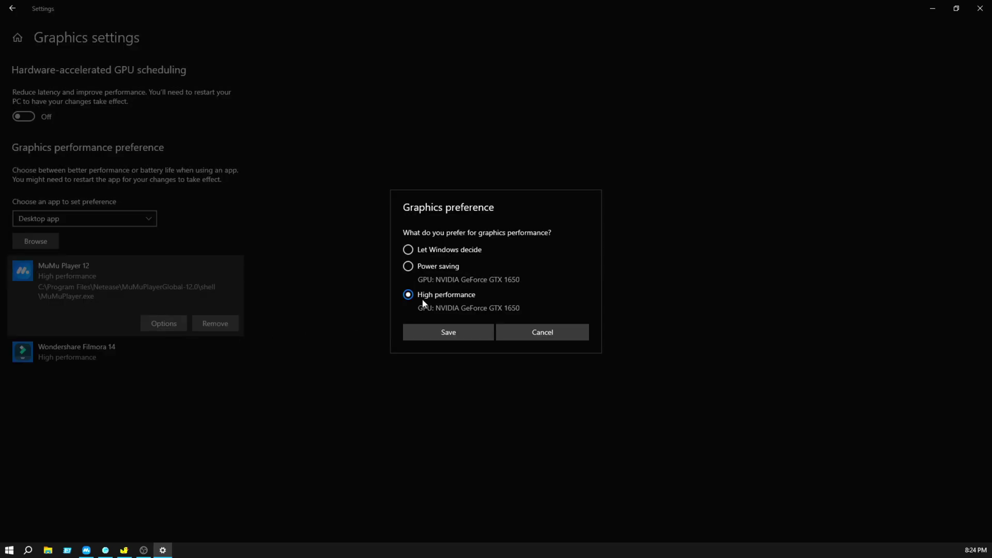
{"action": "left_click", "coordinate": [449, 332]}
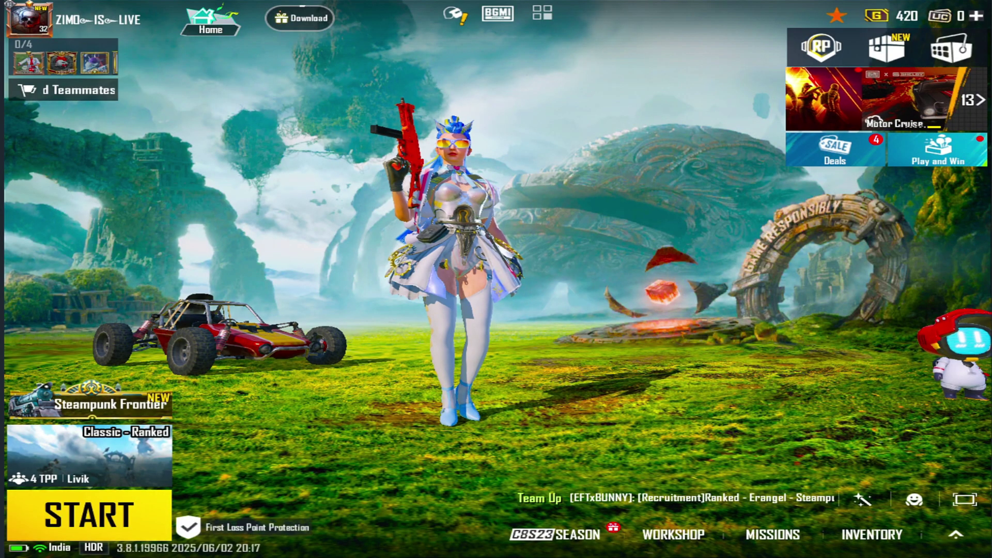
- Open the graphics section of the game's settings and dismiss the achievement notification
{"action": "left_click", "coordinate": [956, 534]}
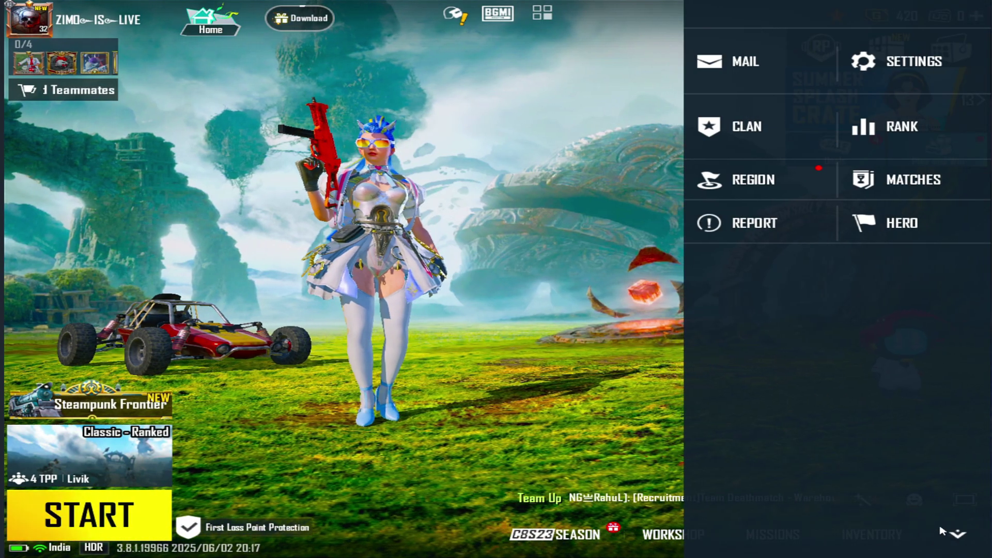
{"action": "left_click", "coordinate": [898, 65]}
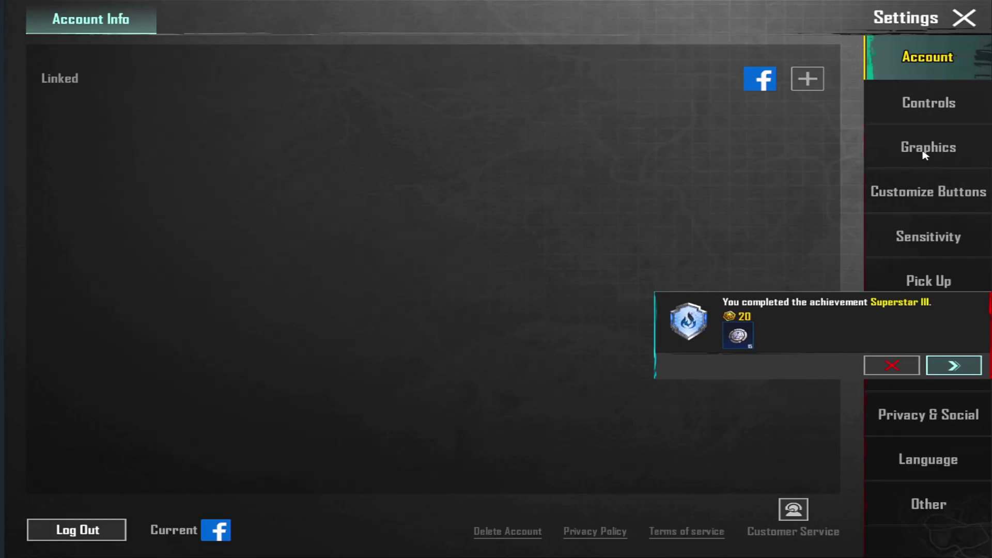
{"action": "left_click", "coordinate": [926, 149]}
{"action": "left_click", "coordinate": [885, 367]}
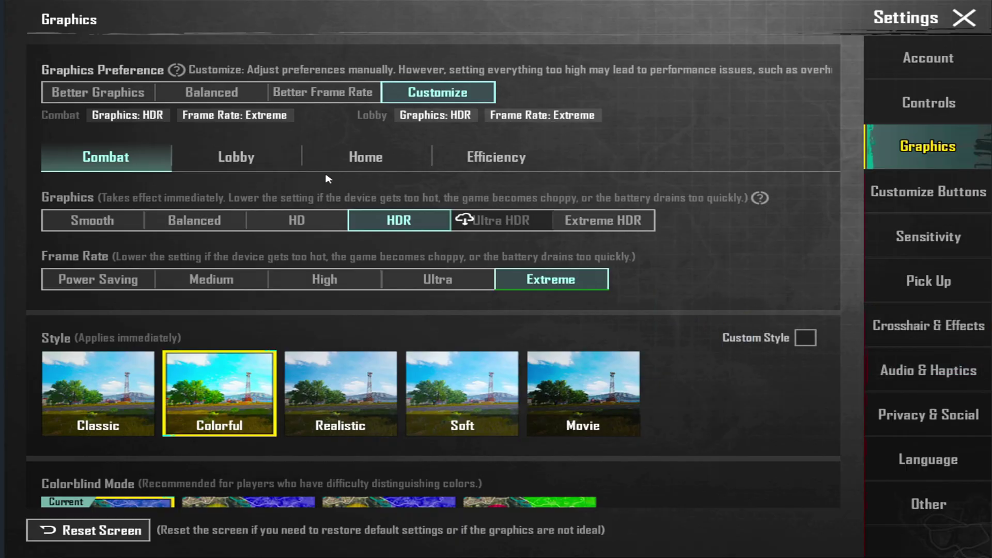
- Set the lobby graphics to Smooth with the Extreme+ frame rate and apply the adjustment
{"action": "left_click", "coordinate": [240, 162]}
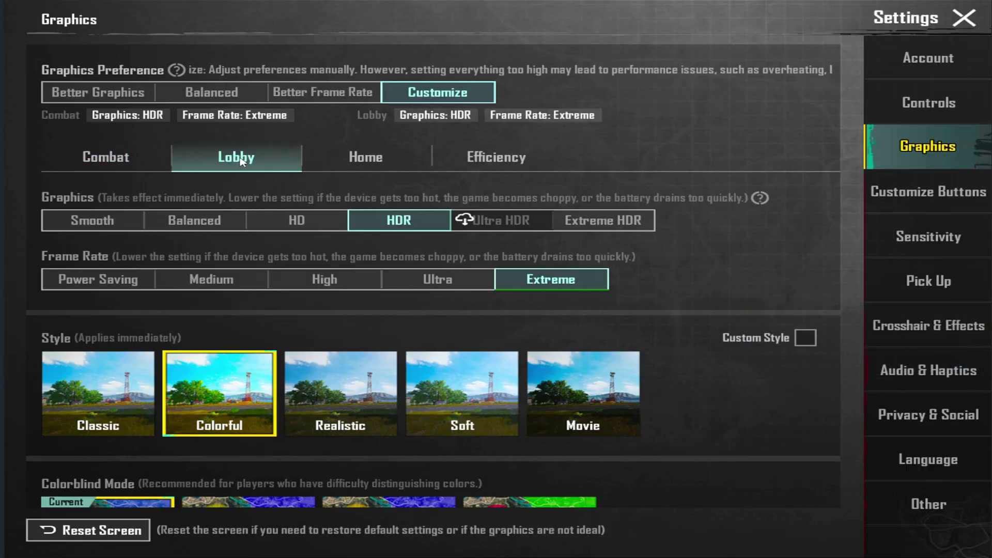
{"action": "left_click", "coordinate": [98, 223]}
{"action": "left_click", "coordinate": [669, 279]}
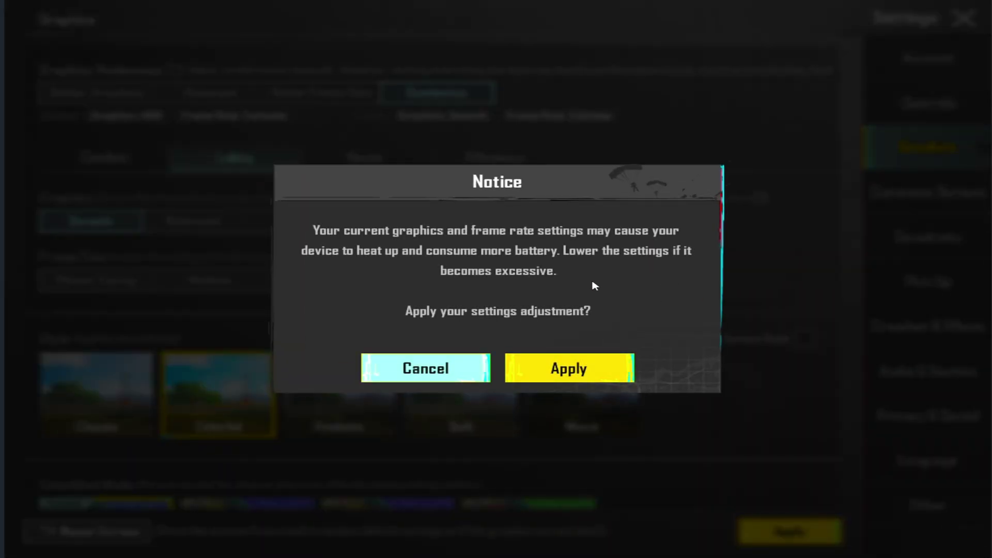
{"action": "left_click", "coordinate": [580, 370]}
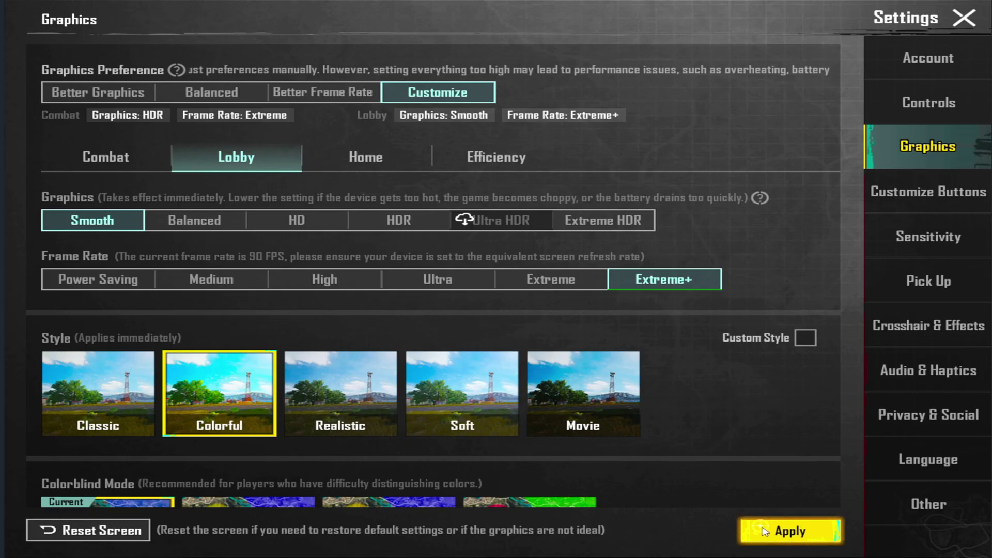
- Set the combat graphics to Smooth with the Ultra Extreme frame rate and Manual Adjust, and apply the changes
{"action": "left_click", "coordinate": [107, 156]}
{"action": "left_click", "coordinate": [86, 227]}
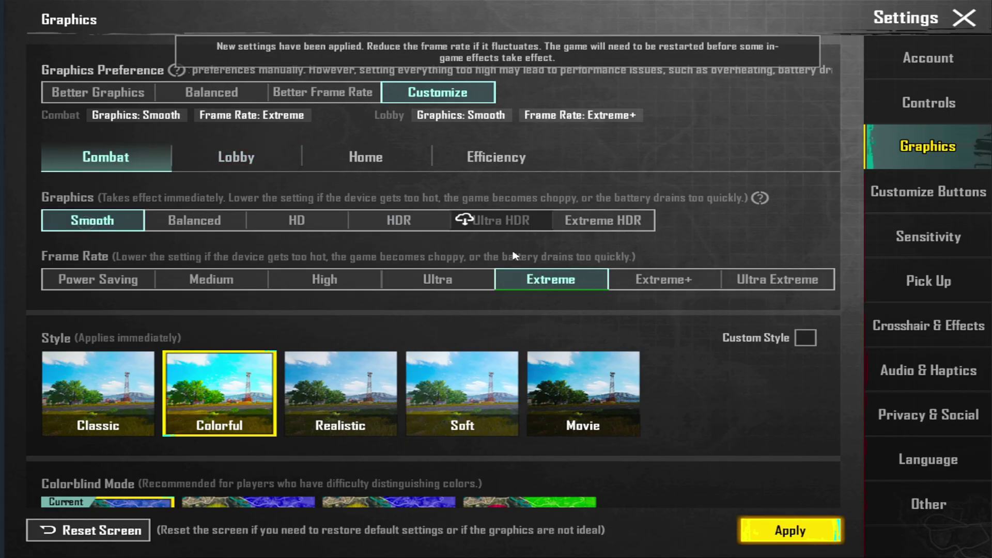
{"action": "left_click", "coordinate": [789, 283]}
{"action": "left_click", "coordinate": [560, 377]}
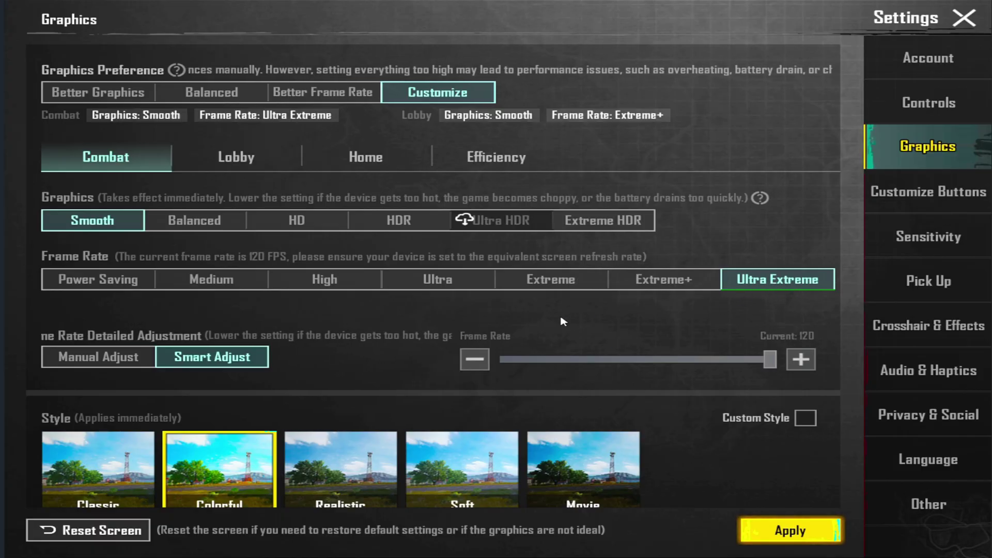
{"action": "left_click", "coordinate": [107, 359]}
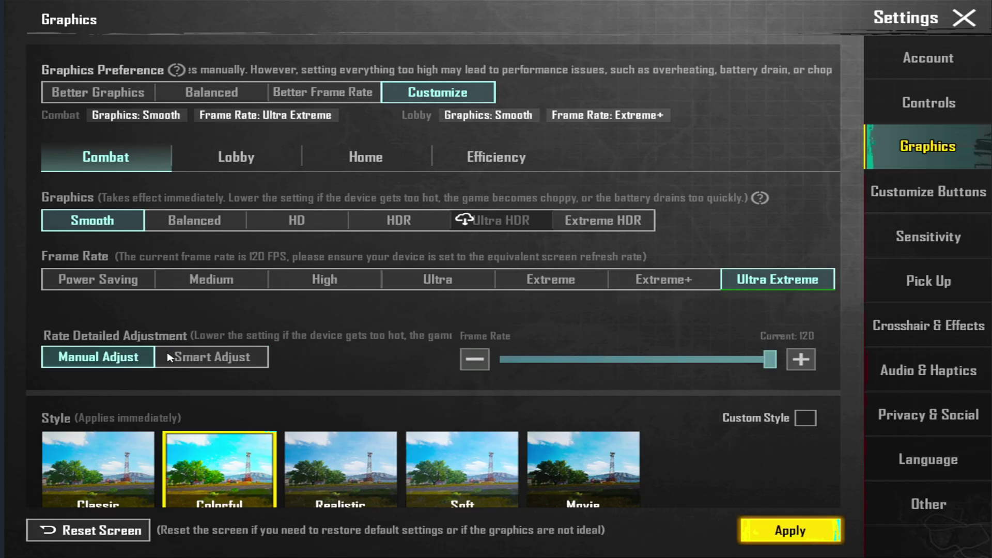
{"action": "scroll", "coordinate": [394, 387], "scroll_direction": "down", "scroll_amount": 5}
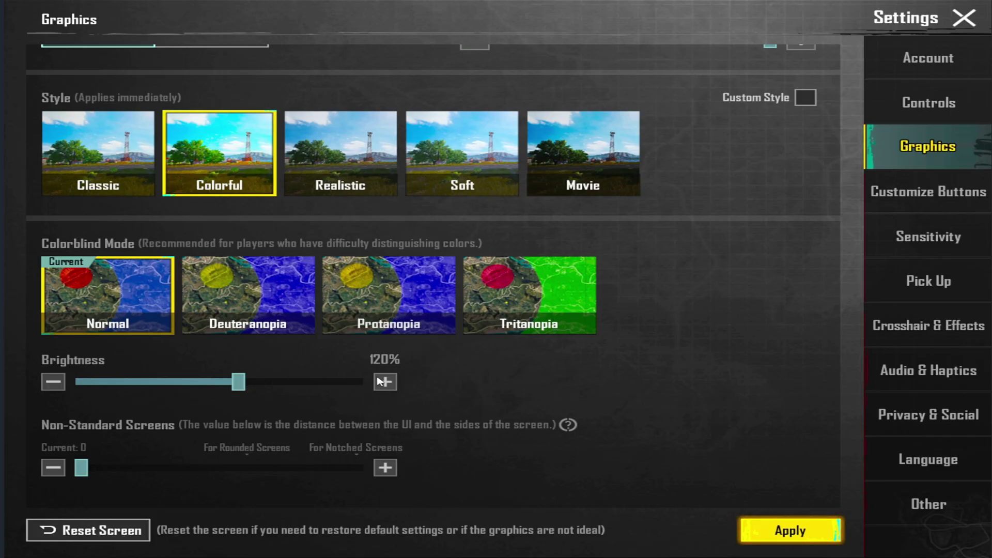
{"action": "scroll", "coordinate": [666, 315], "scroll_direction": "up", "scroll_amount": 5}
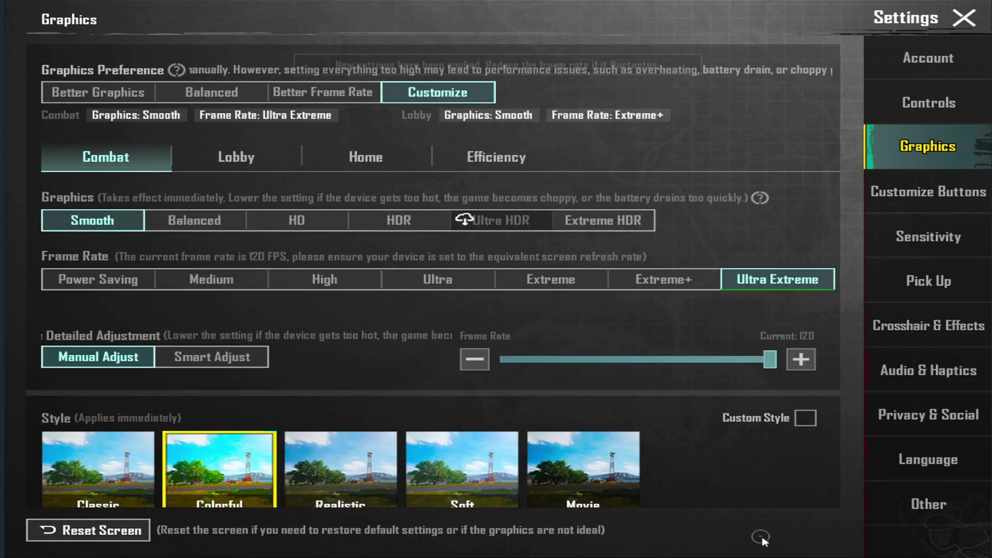
- Disable Power Saving in the graphics efficiency options, apply the change and close the game settings
{"action": "left_click", "coordinate": [508, 158]}
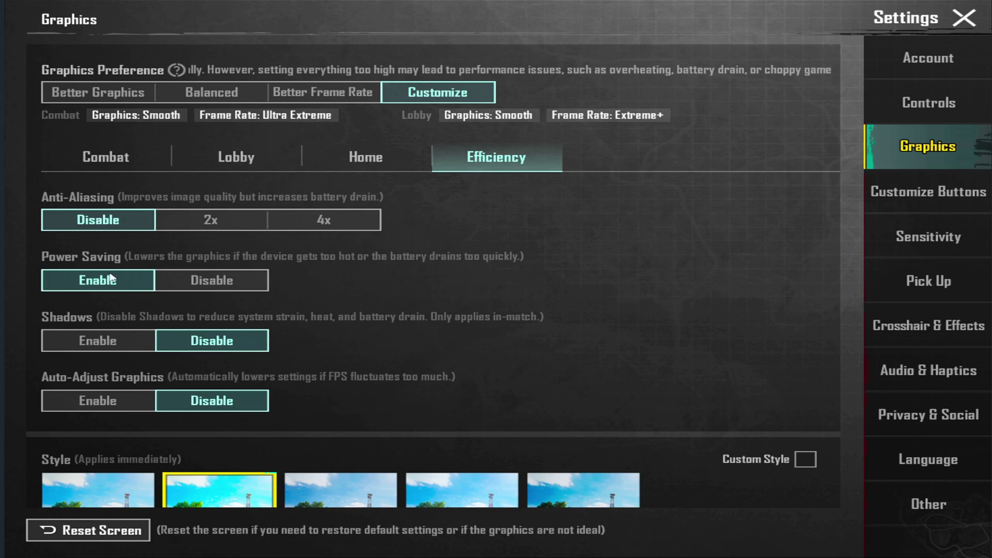
{"action": "left_click", "coordinate": [209, 283]}
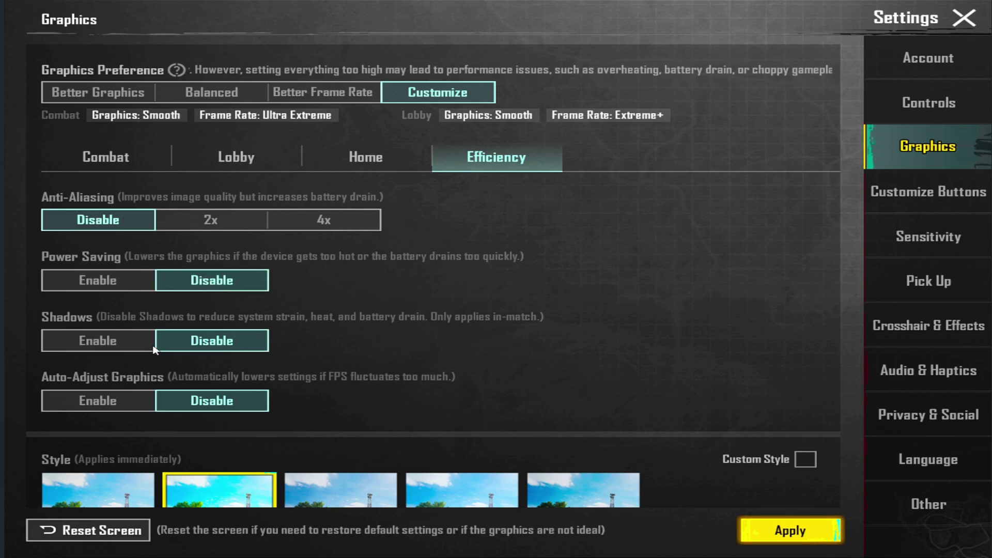
{"action": "scroll", "coordinate": [509, 257], "scroll_direction": "down", "scroll_amount": 5}
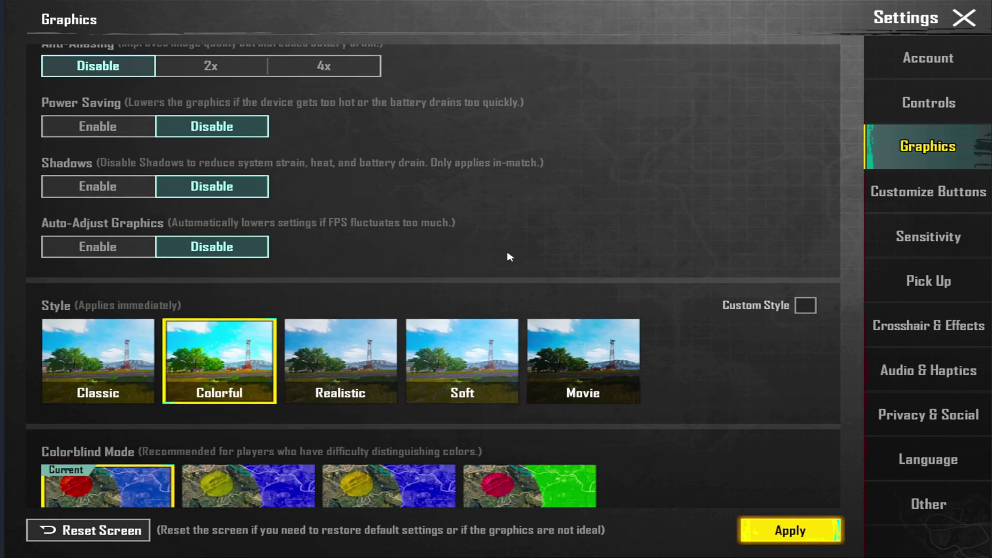
{"action": "scroll", "coordinate": [124, 201], "scroll_direction": "up", "scroll_amount": 5}
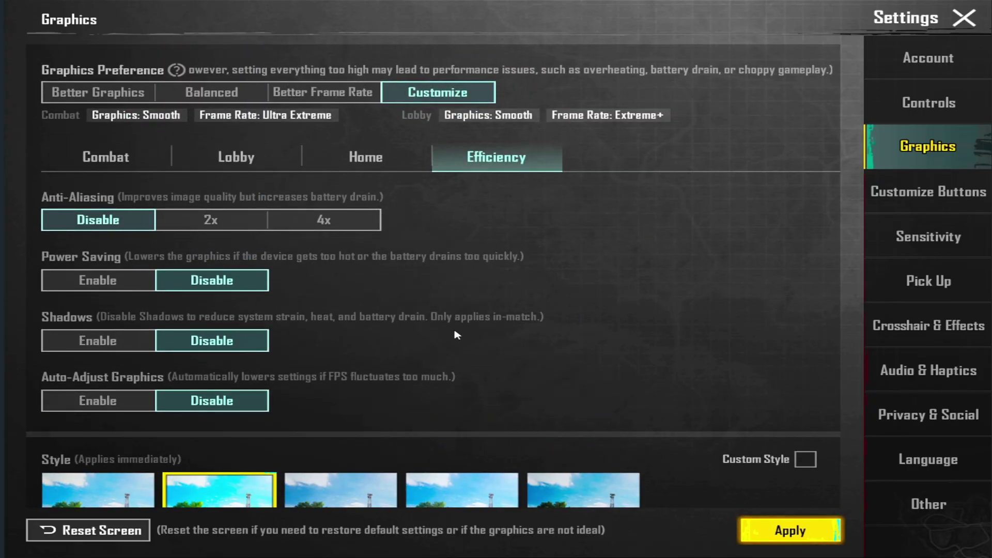
{"action": "scroll", "coordinate": [475, 398], "scroll_direction": "down", "scroll_amount": 5}
{"action": "scroll", "coordinate": [754, 321], "scroll_direction": "up", "scroll_amount": 5}
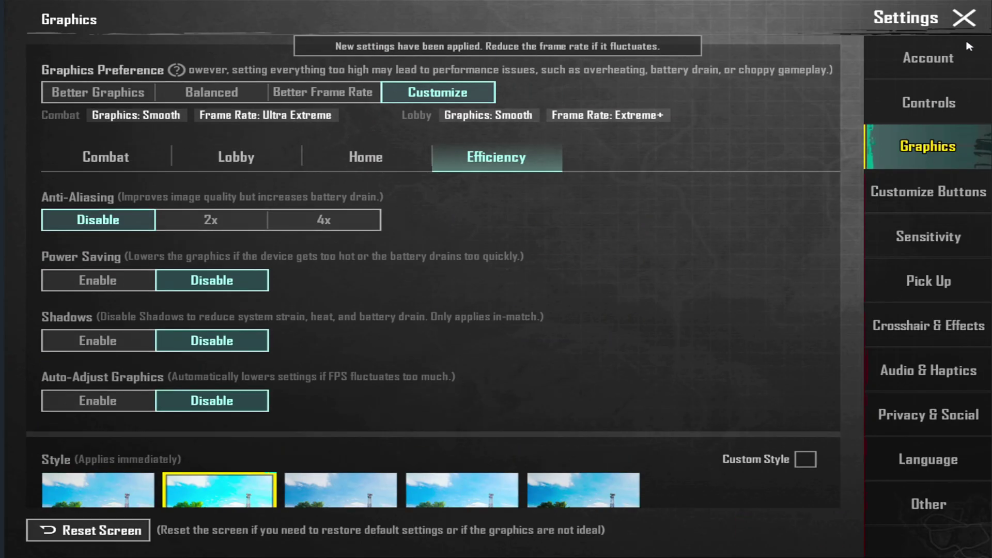
{"action": "left_click", "coordinate": [964, 20]}
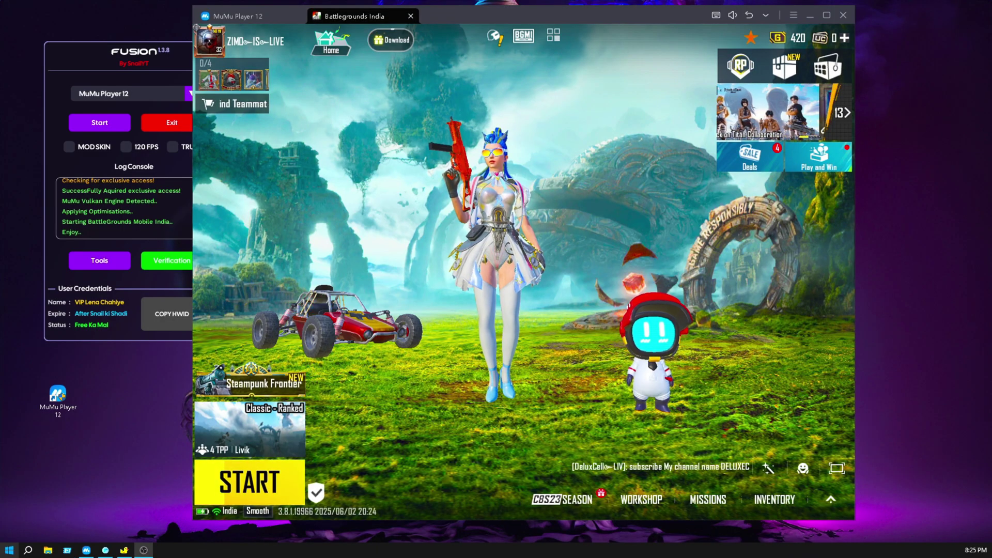
- Search Windows for MSCONFIG and open System Configuration
{"action": "left_click", "coordinate": [10, 549]}
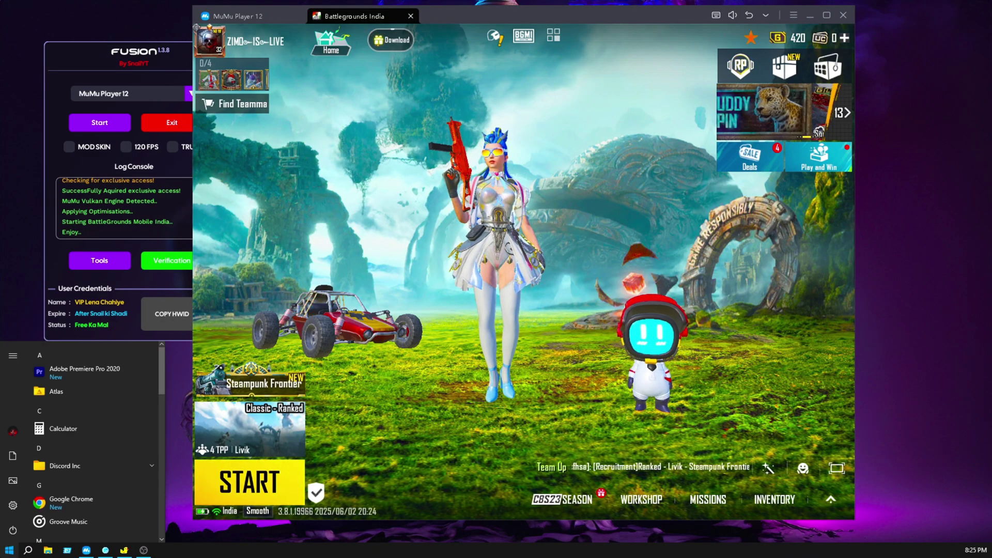
{"action": "type", "text": "MS"}
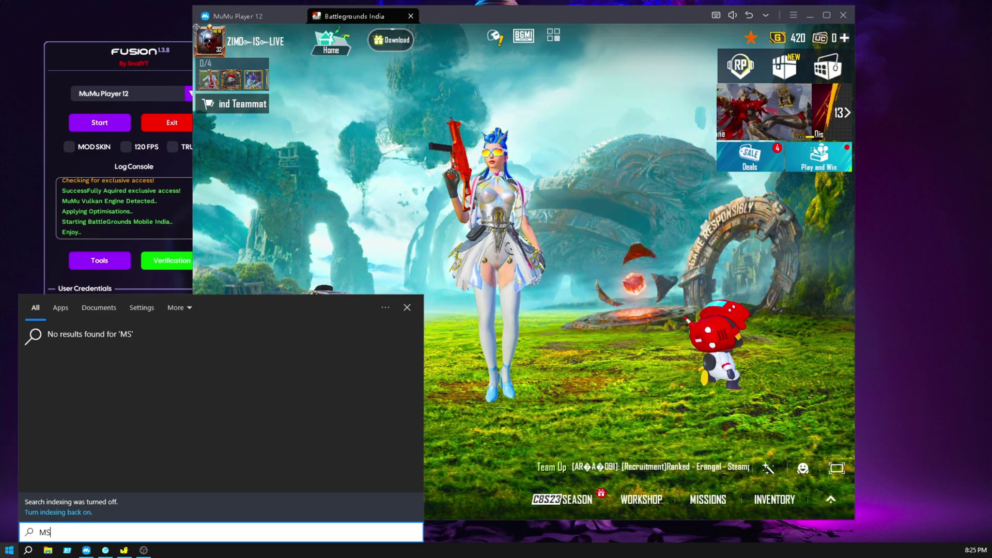
{"action": "type", "text": "CONFIG"}
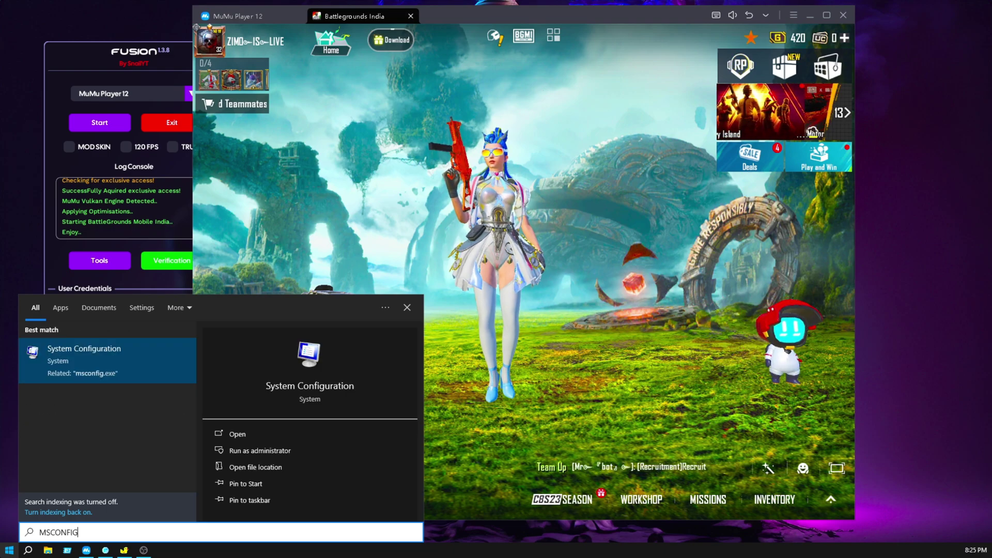
{"action": "key", "text": "Return"}
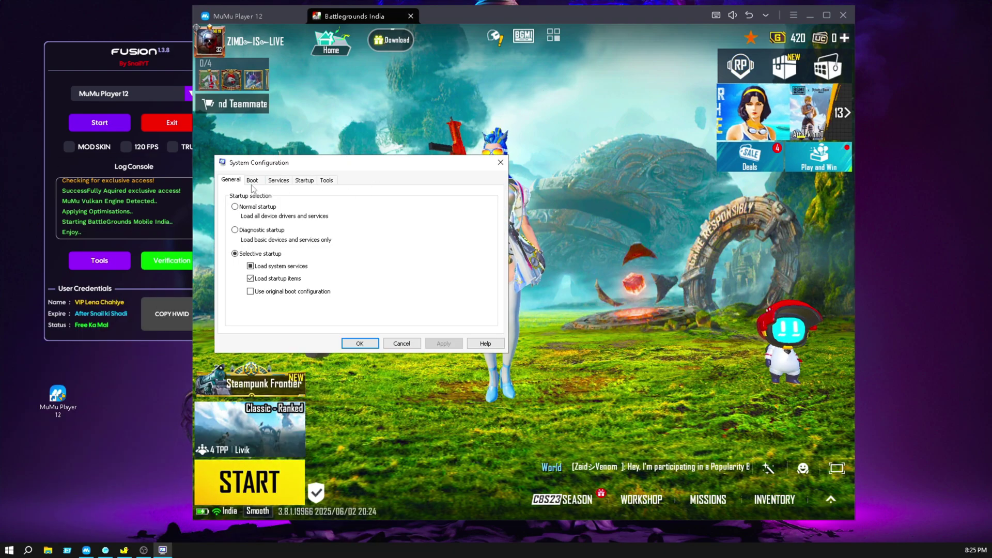
- Enable the number of processors in the advanced boot options, set it to 8 and confirm
{"action": "left_click", "coordinate": [253, 180]}
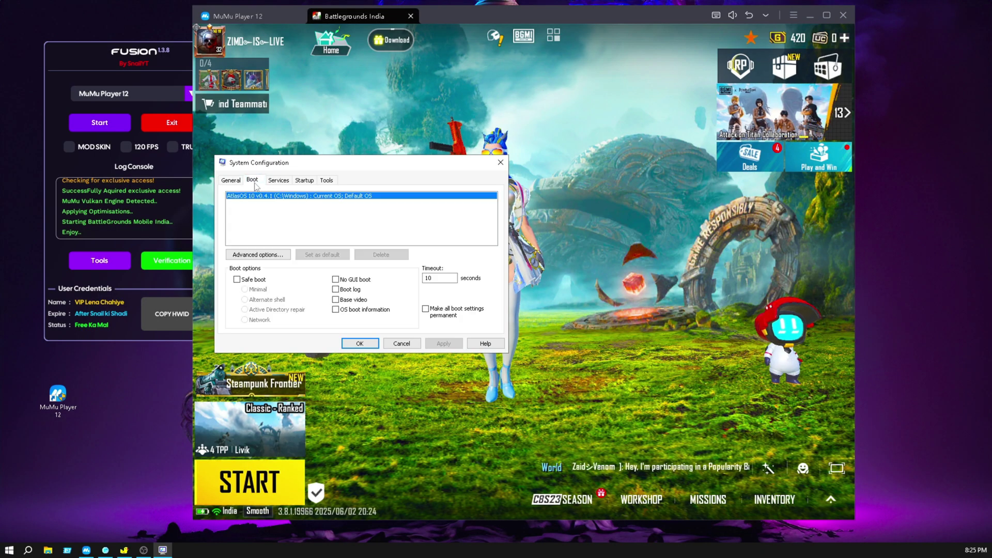
{"action": "left_click", "coordinate": [260, 255]}
{"action": "left_click", "coordinate": [273, 182]}
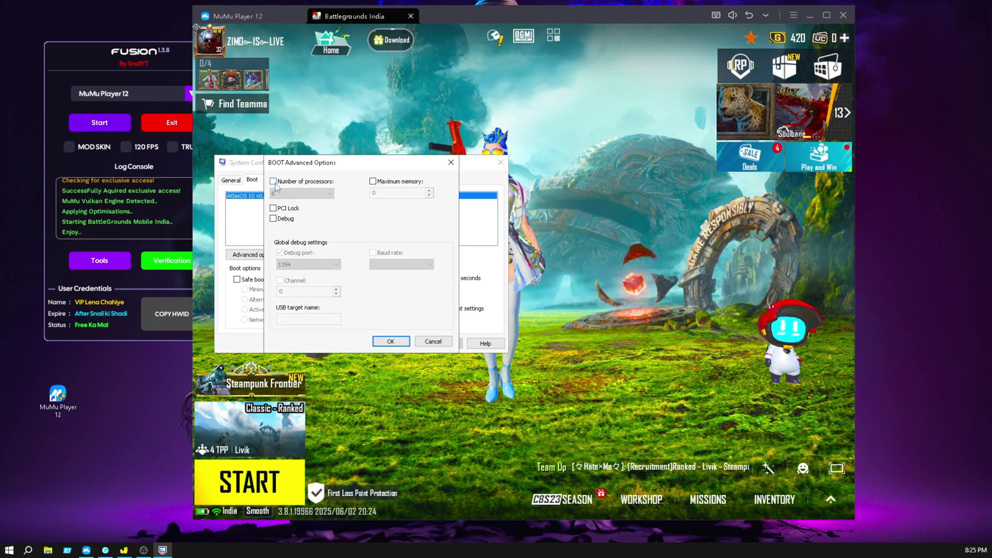
{"action": "left_click", "coordinate": [320, 194]}
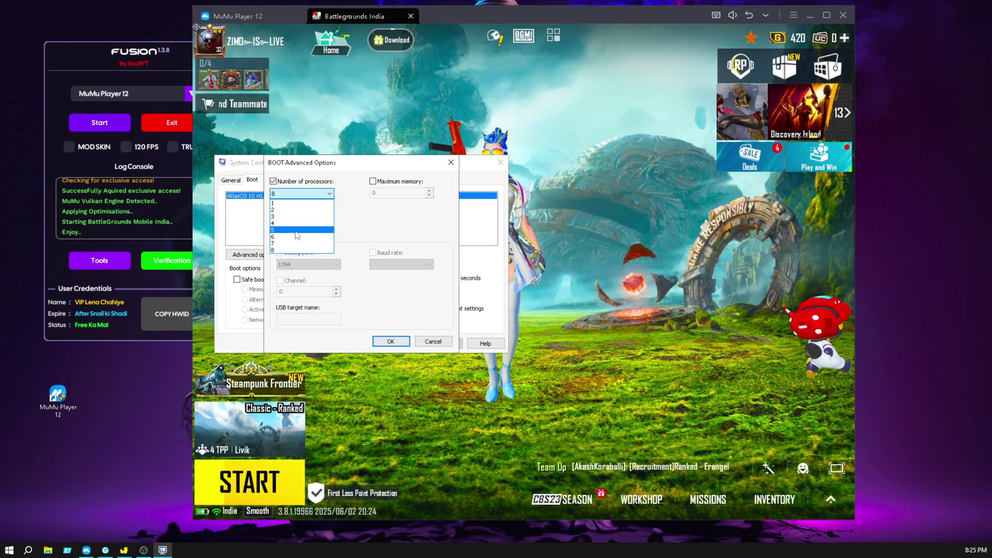
{"action": "left_click", "coordinate": [277, 251]}
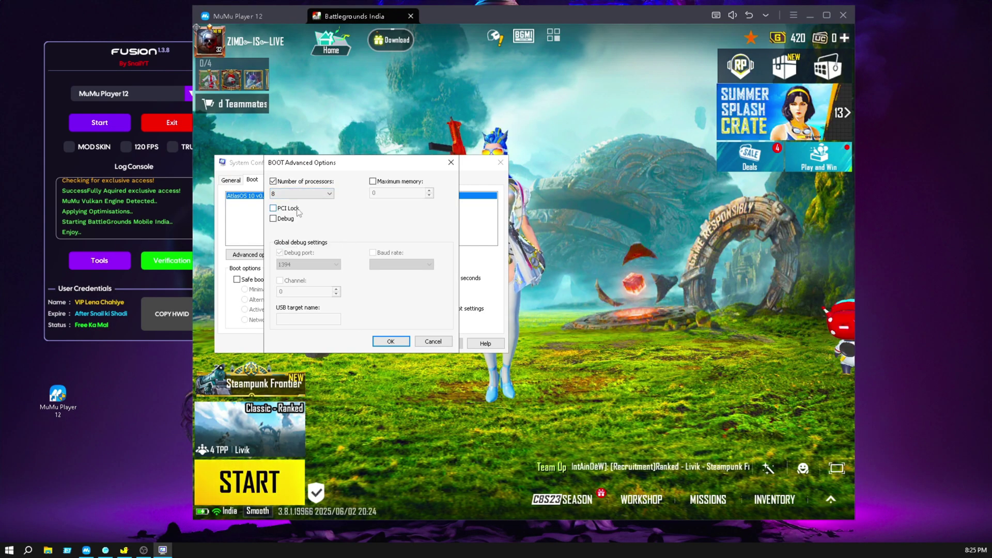
{"action": "left_click", "coordinate": [390, 341]}
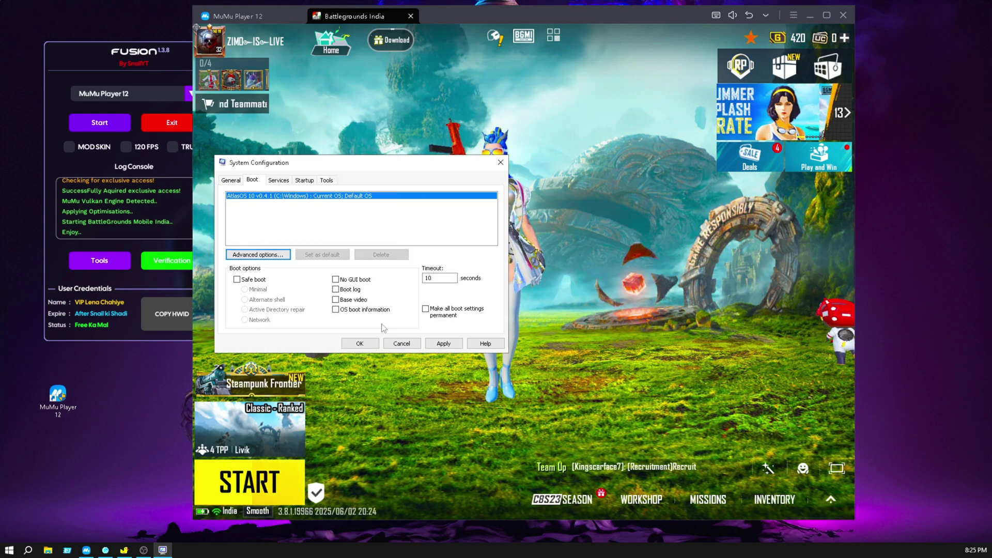
- Hide all Microsoft services in the services list, apply the system configuration and exit without restarting
{"action": "left_click", "coordinate": [278, 182]}
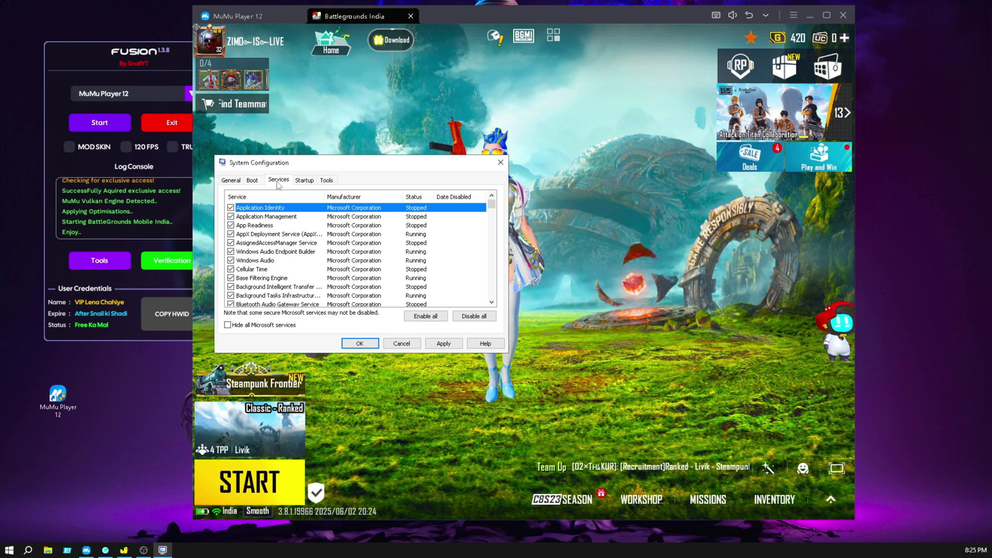
{"action": "left_click", "coordinate": [232, 326]}
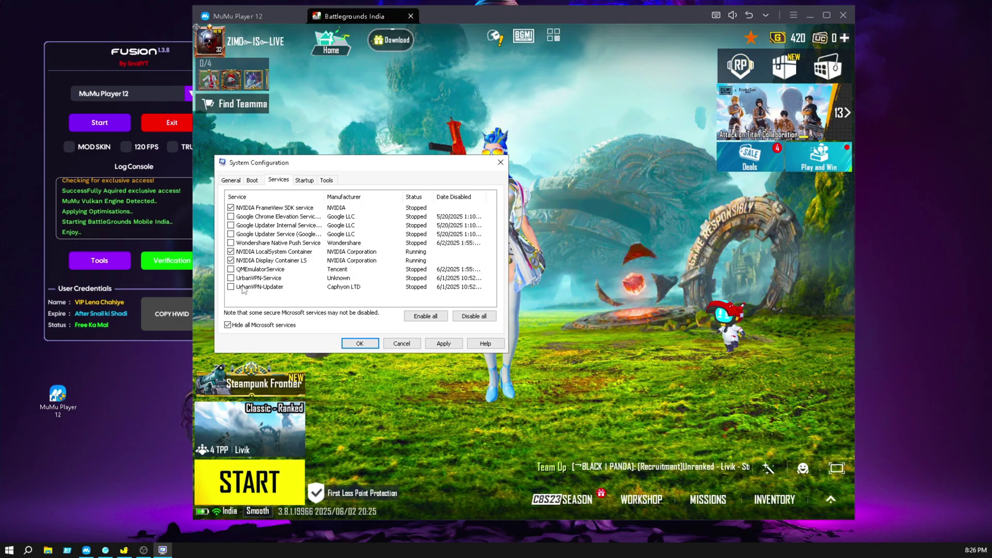
{"action": "left_click", "coordinate": [446, 344]}
{"action": "left_click", "coordinate": [364, 344]}
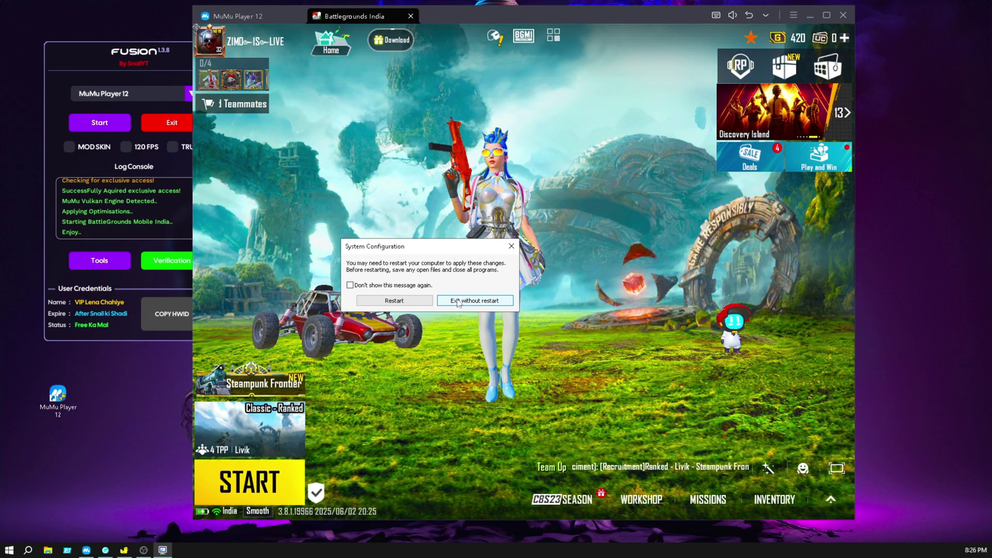
{"action": "left_click_drag", "start_coordinate": [461, 250], "coordinate": [499, 238]}
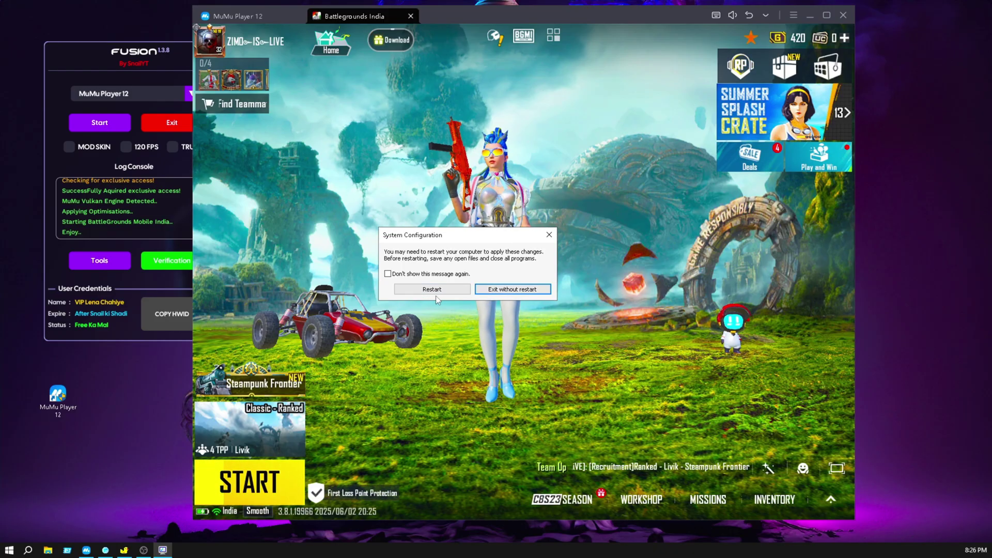
{"action": "left_click", "coordinate": [506, 292]}
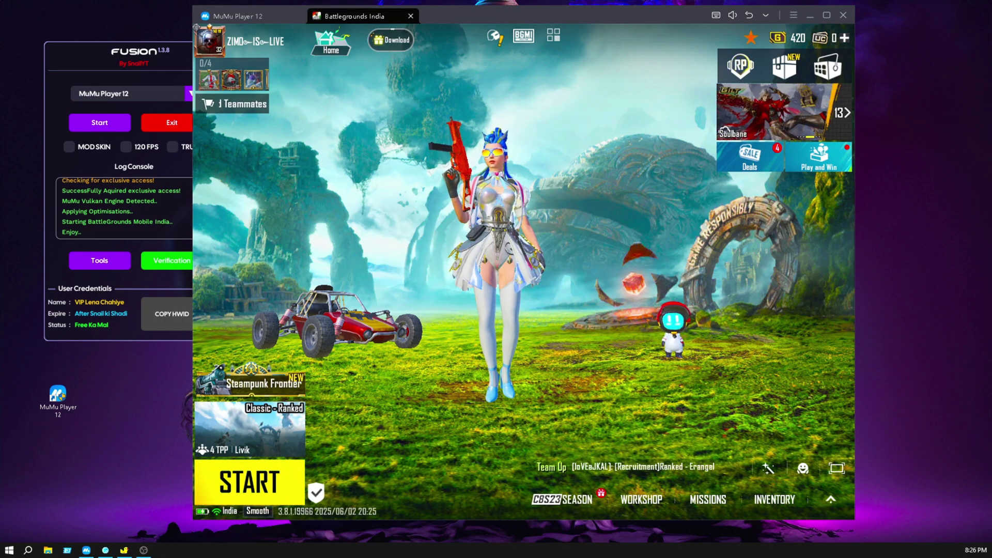
- Examine the status of the startup apps and the running processes in Task Manager, and close it
{"action": "right_click", "coordinate": [397, 549]}
{"action": "left_click", "coordinate": [424, 502]}
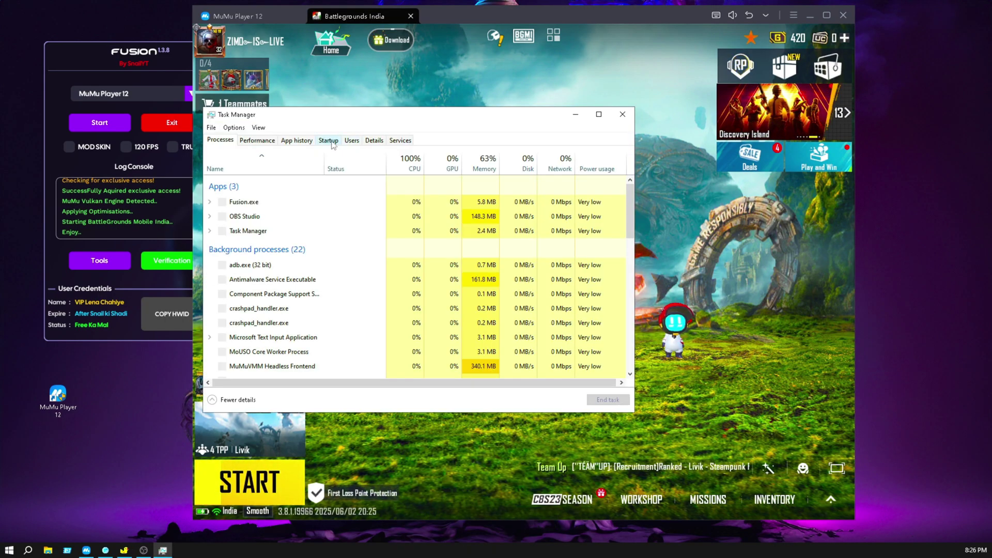
{"action": "left_click", "coordinate": [329, 140]}
{"action": "left_click", "coordinate": [411, 198]}
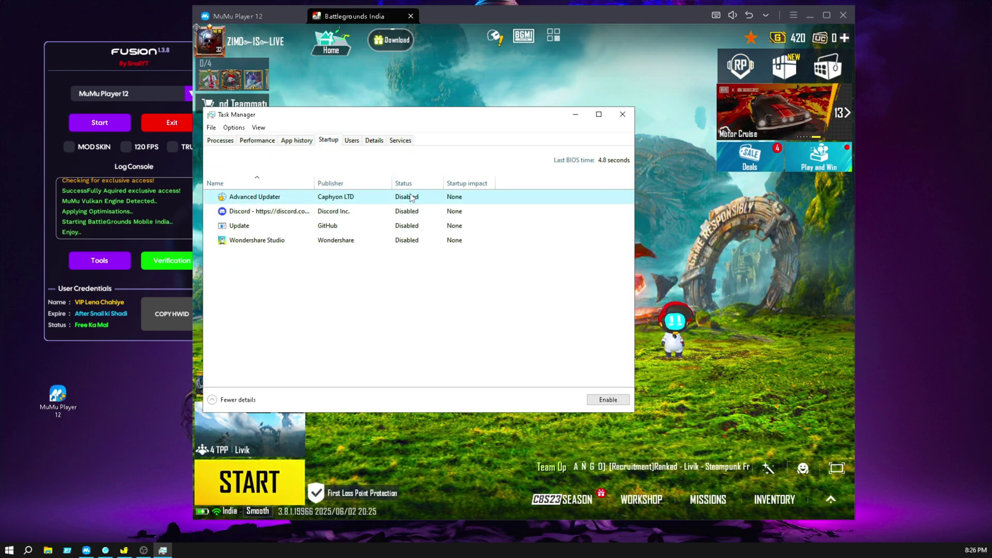
{"action": "right_click", "coordinate": [412, 198]}
{"action": "left_click", "coordinate": [413, 195]}
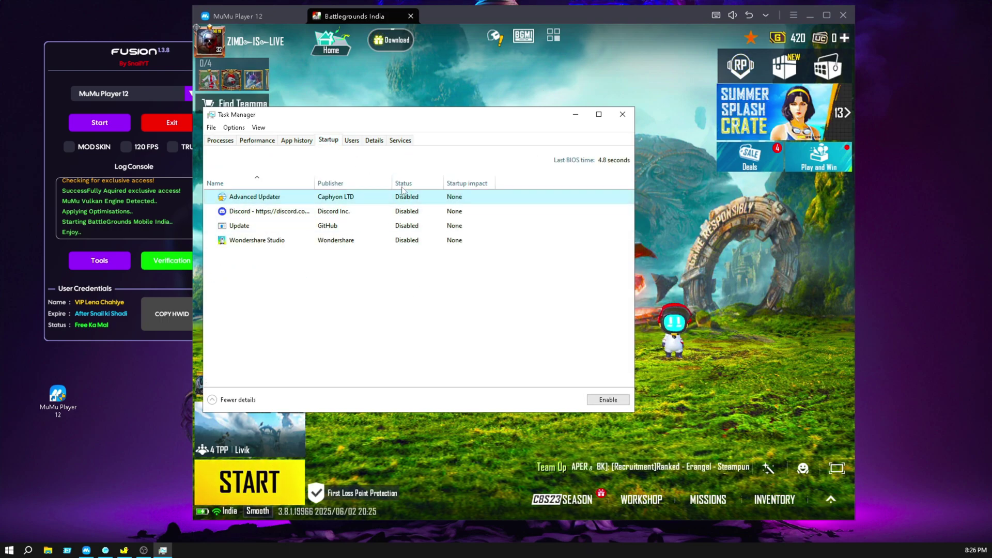
{"action": "left_click", "coordinate": [232, 143]}
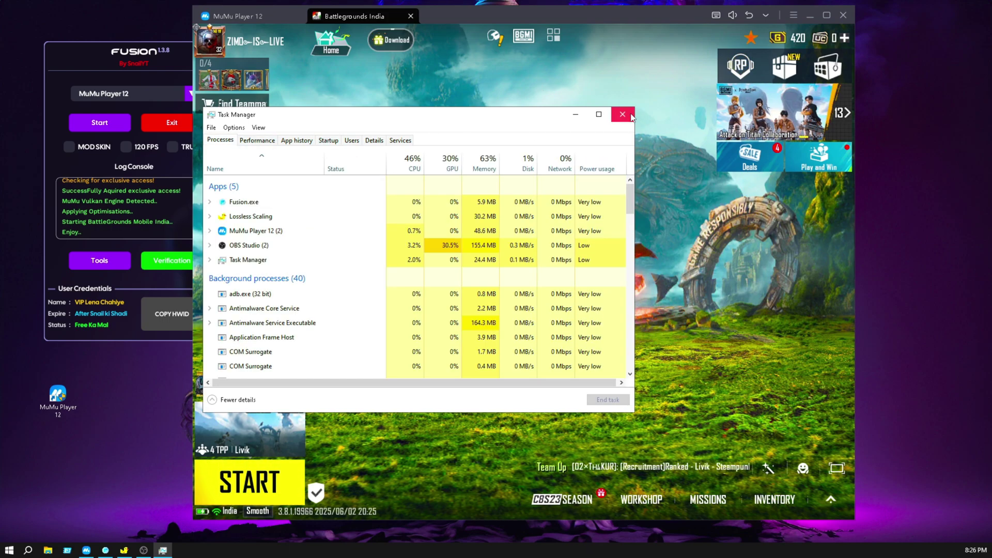
{"action": "left_click", "coordinate": [622, 114]}
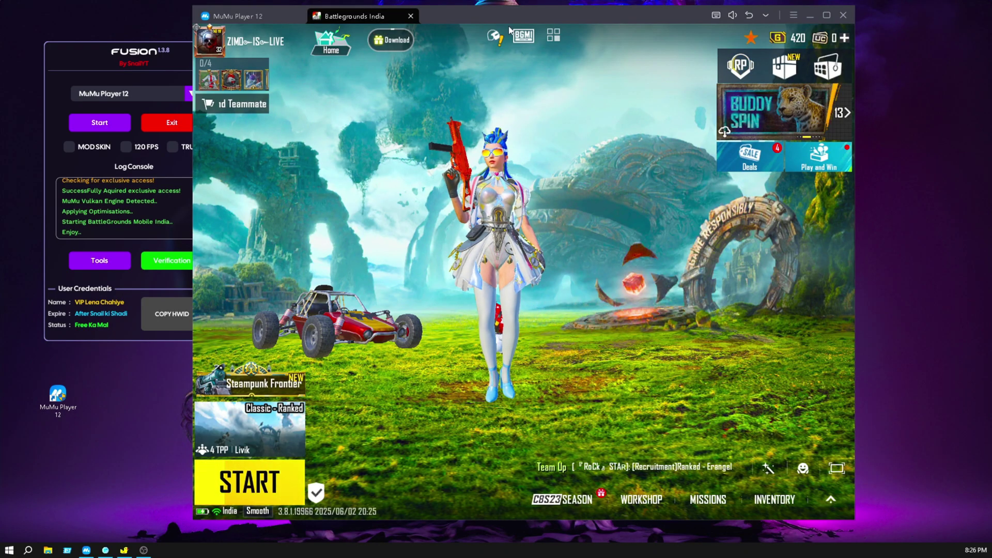